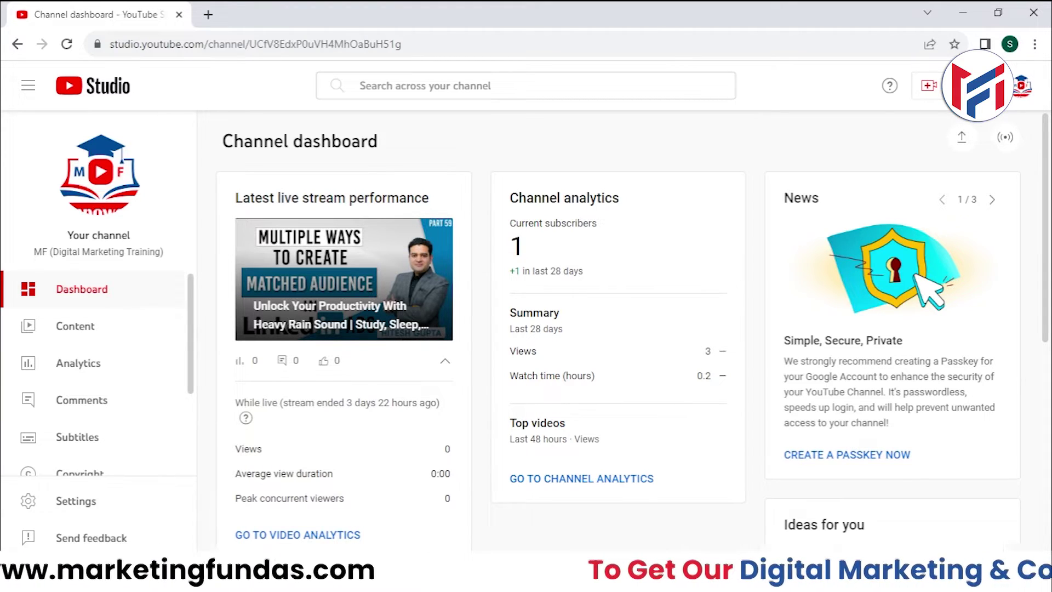
Start a live stream from the channel dashboard with the built-in webcam, allowing camera and microphone access
left_click(929, 86)
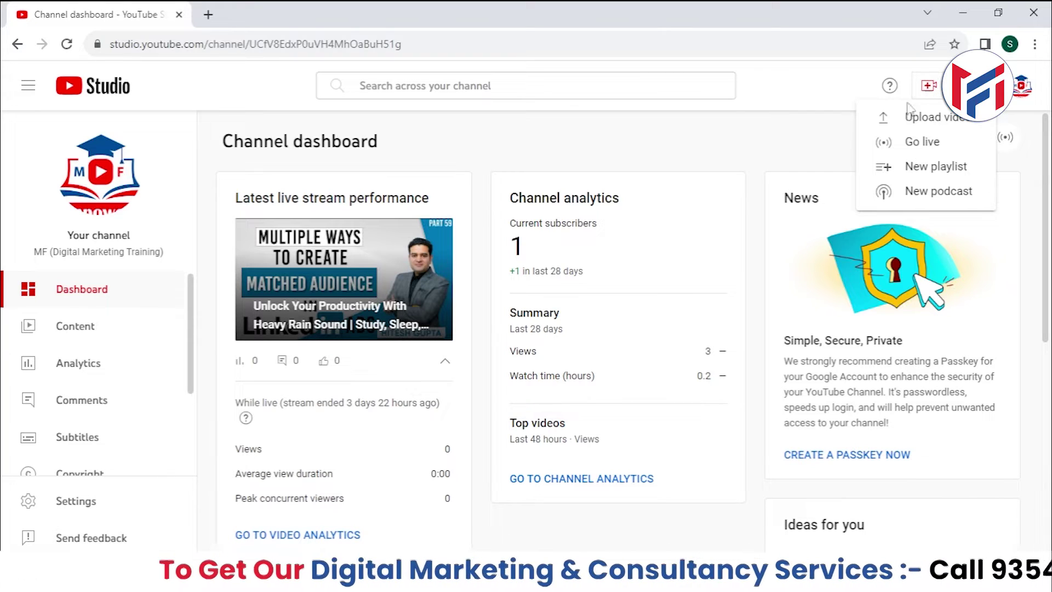
left_click(1005, 137)
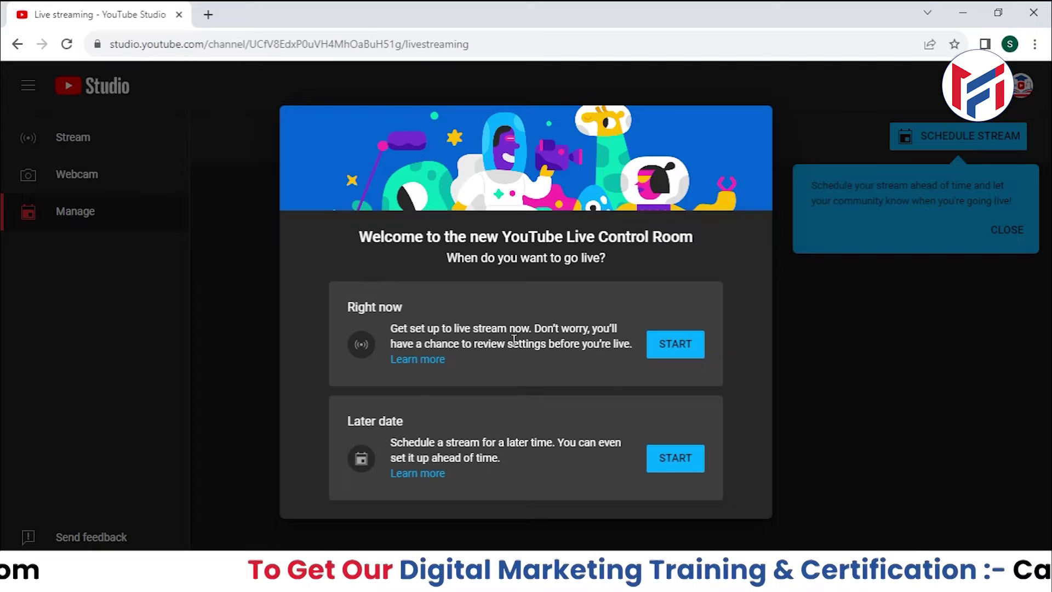
left_click(664, 462)
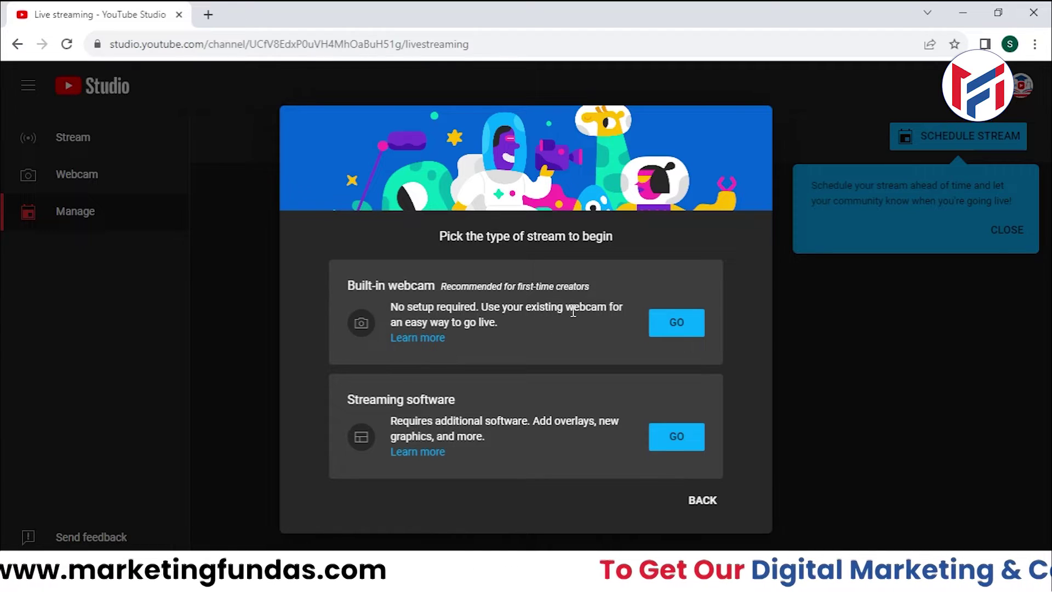
left_click(685, 325)
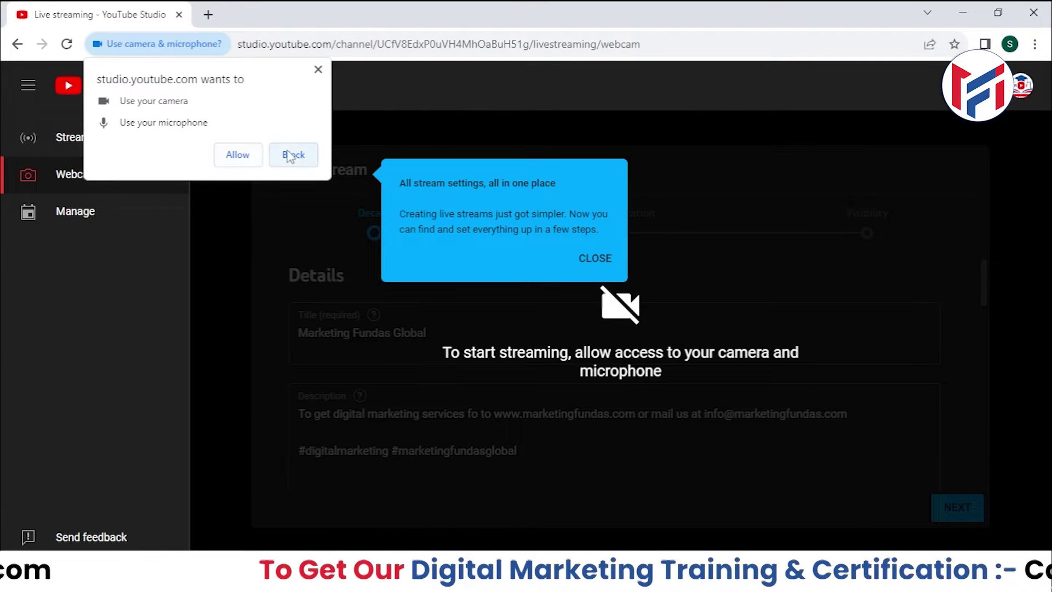
left_click(237, 154)
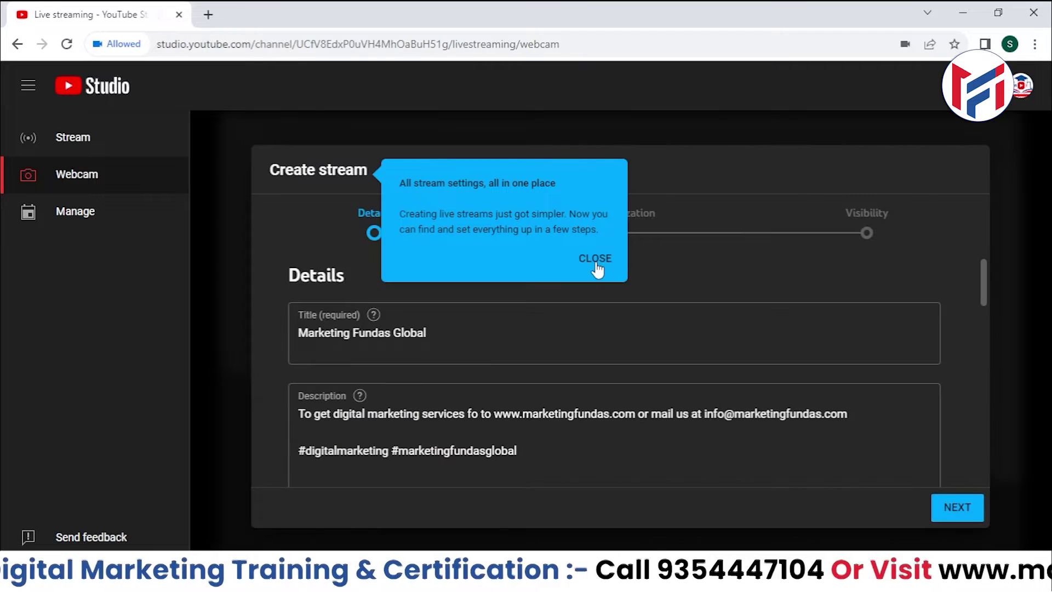
left_click(596, 260)
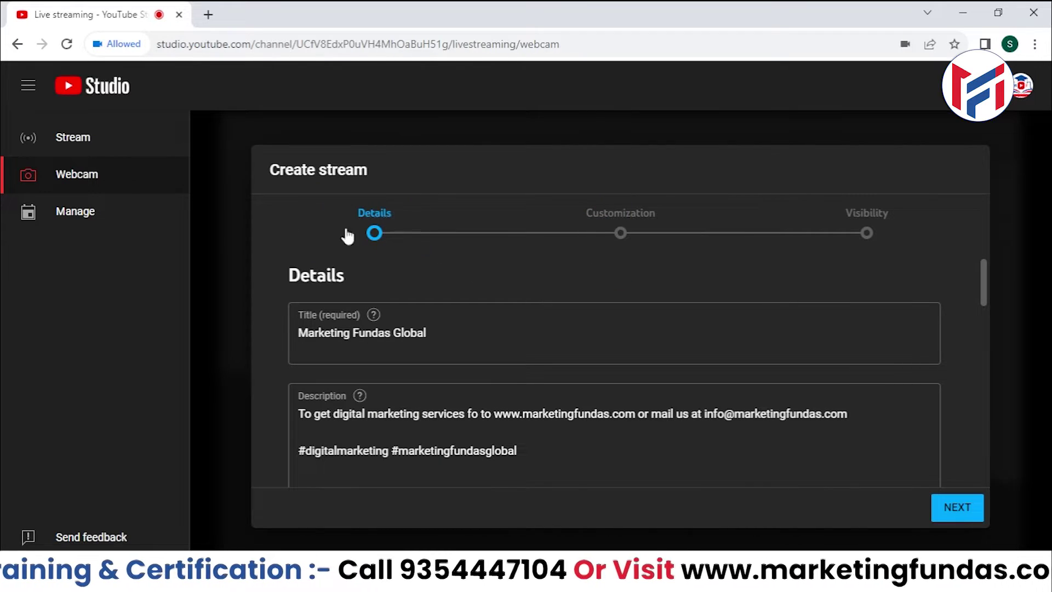
Switch to the streaming software setup page and dismiss the tip about popping out the stream dashboard
left_click(105, 150)
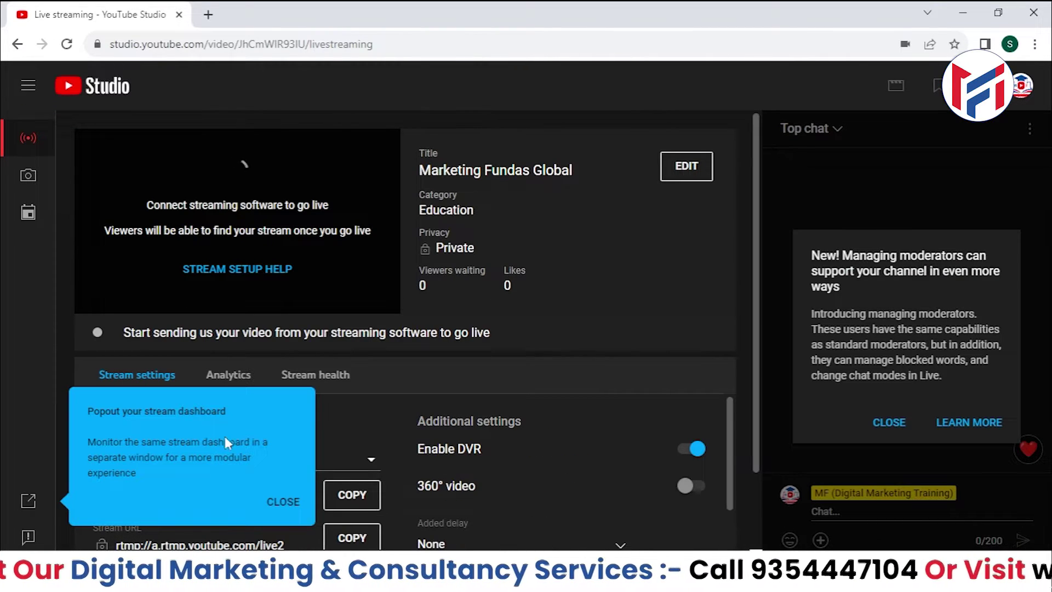
left_click(281, 501)
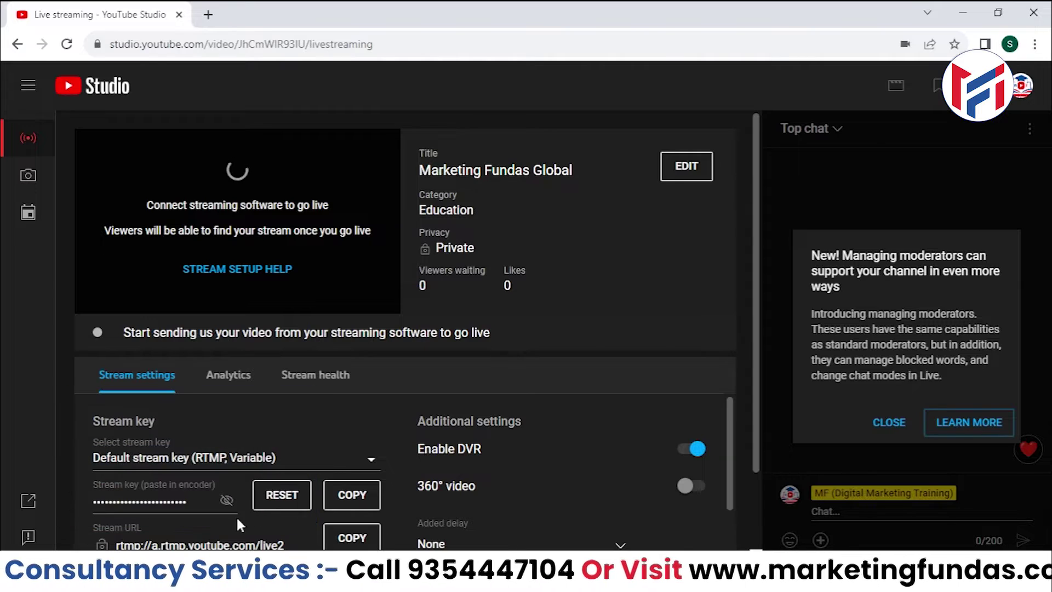
left_click_drag(759, 242, 760, 291)
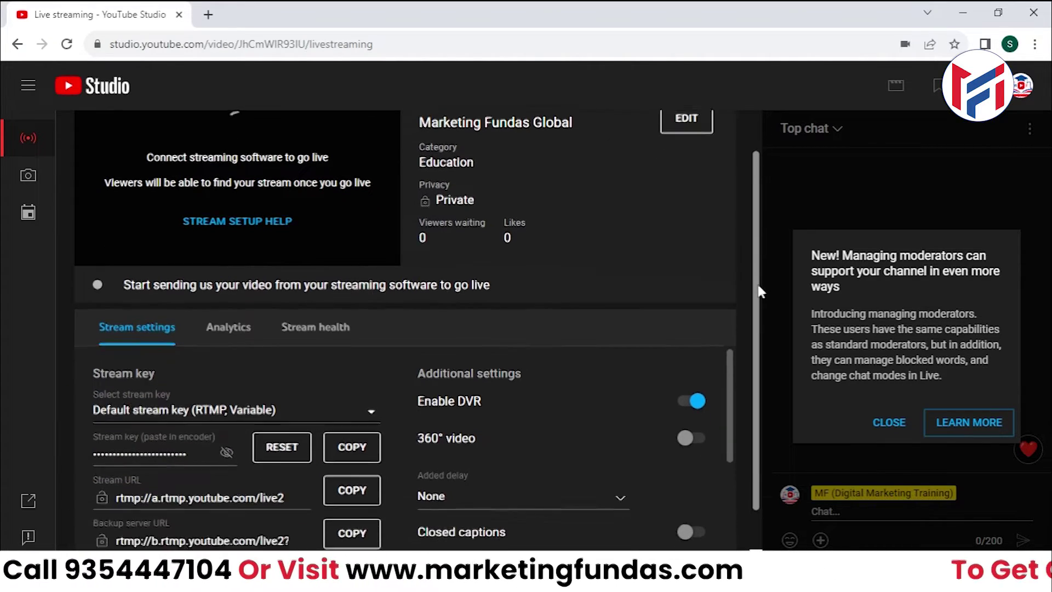
scroll(761, 292, "up", 1)
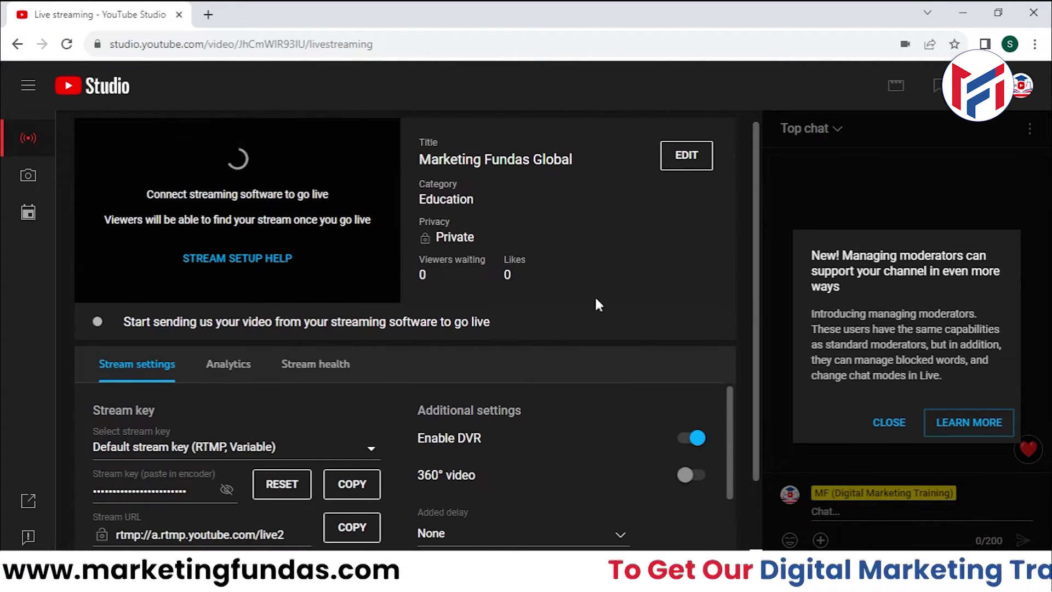
scroll(647, 184, "up", 1)
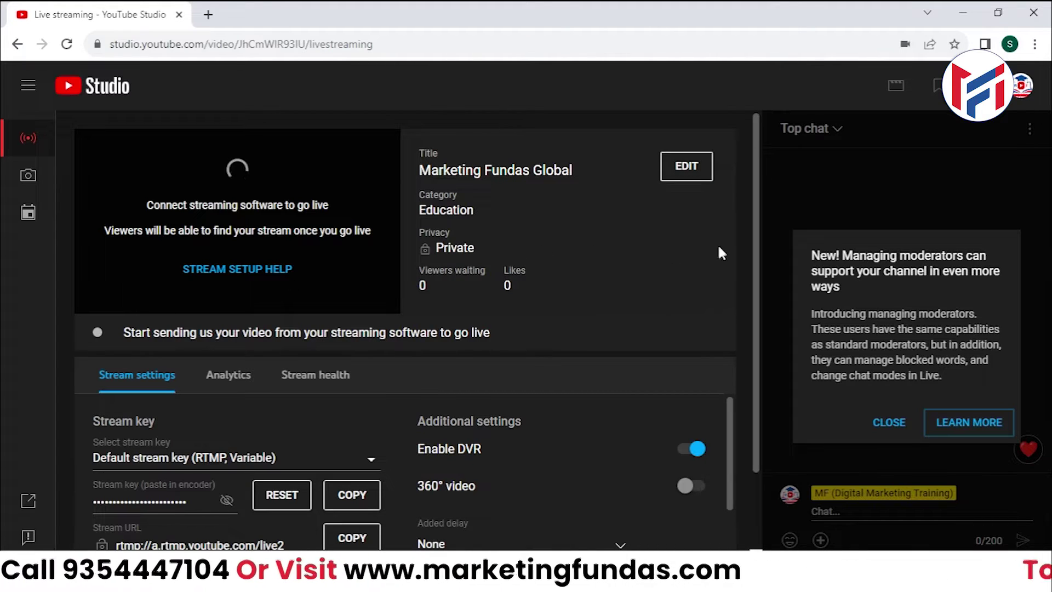
Look through the stream's Analytics and Stream health sections and return to the Stream settings
scroll(745, 378, "down", 2)
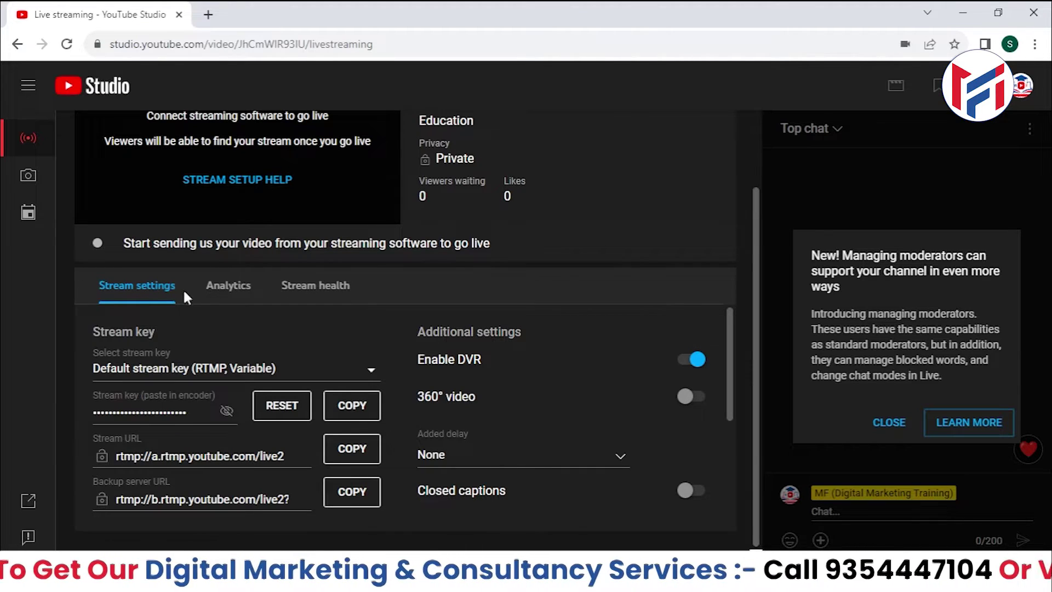
left_click(232, 285)
left_click(328, 288)
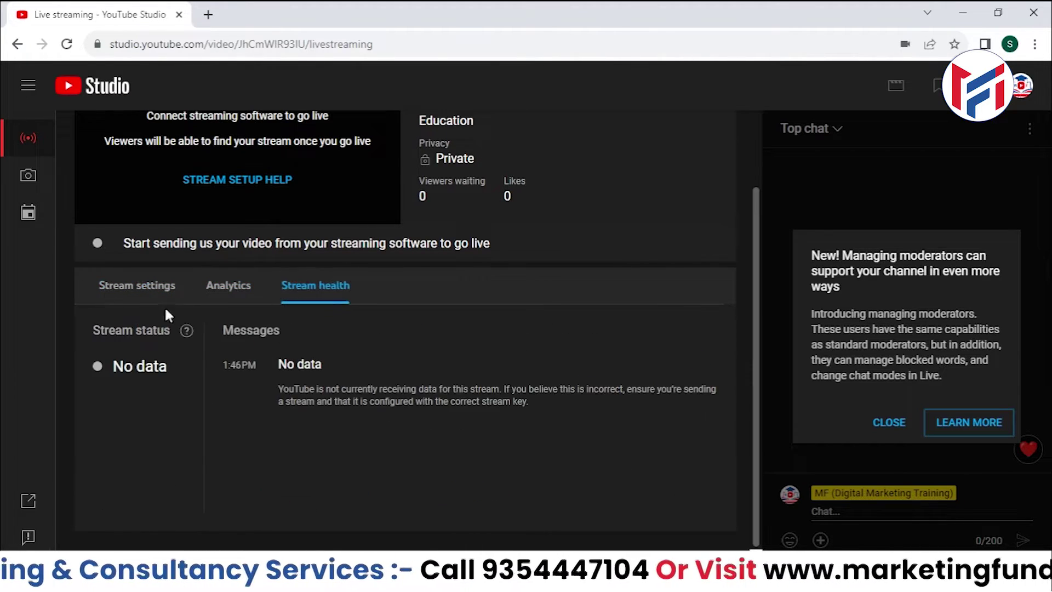
left_click(146, 296)
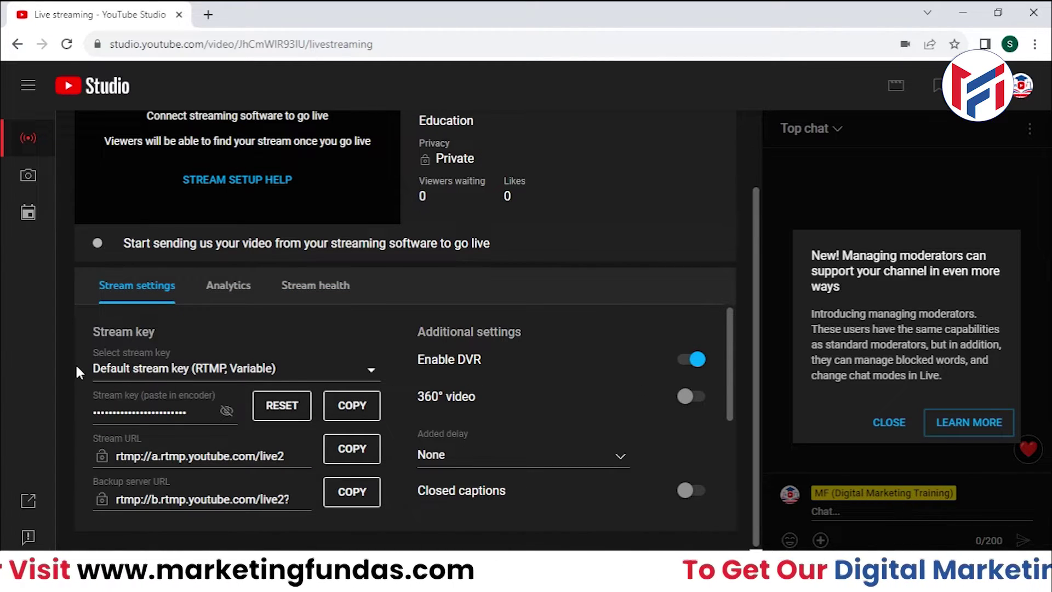
Examine the available stream key choices and the copy option for the key, keeping the default stream key selected
left_click(149, 372)
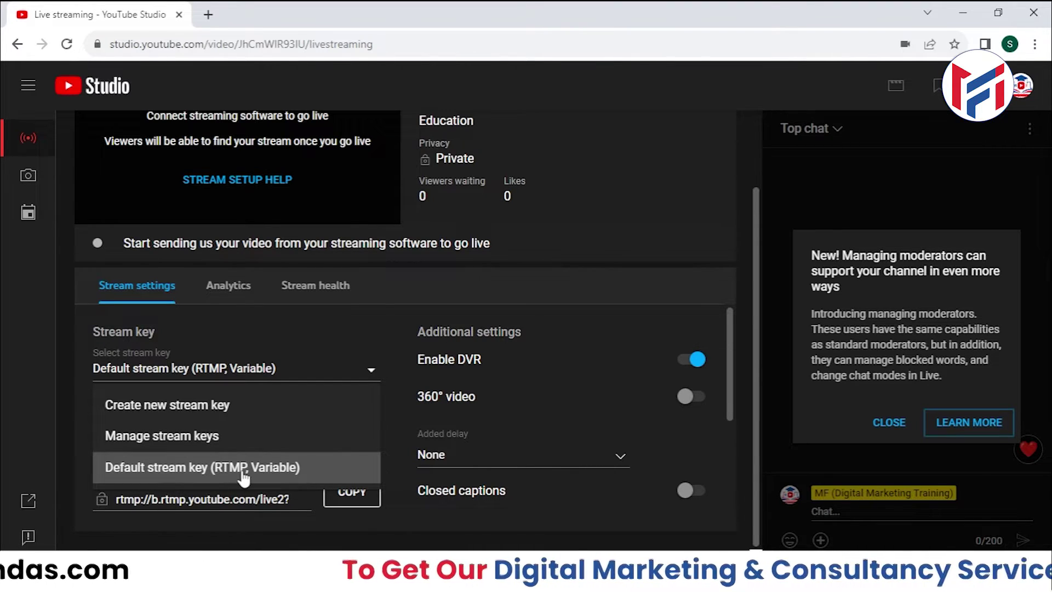
left_click(408, 319)
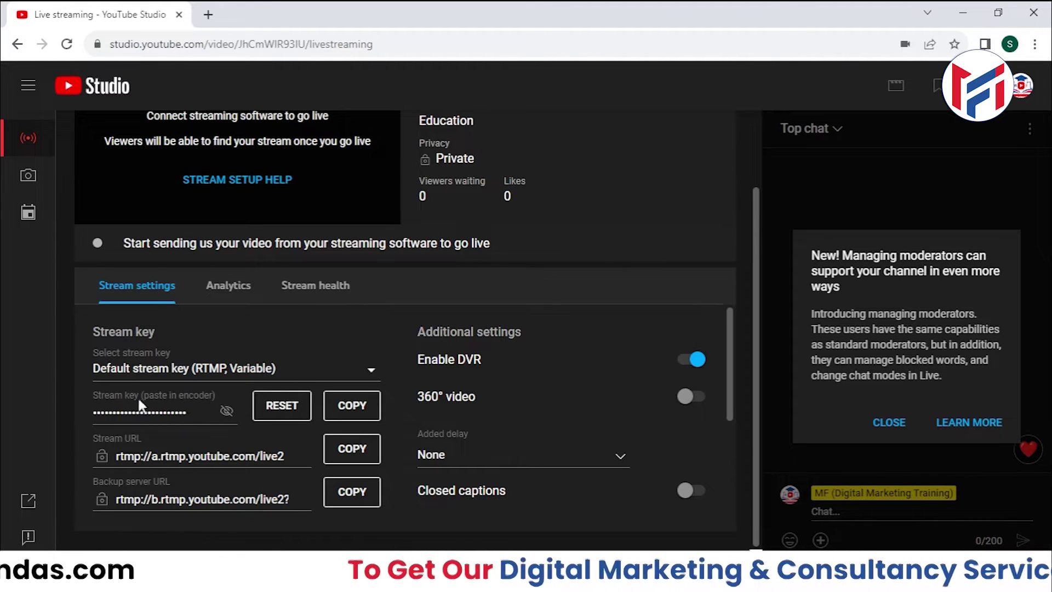
left_click(350, 405)
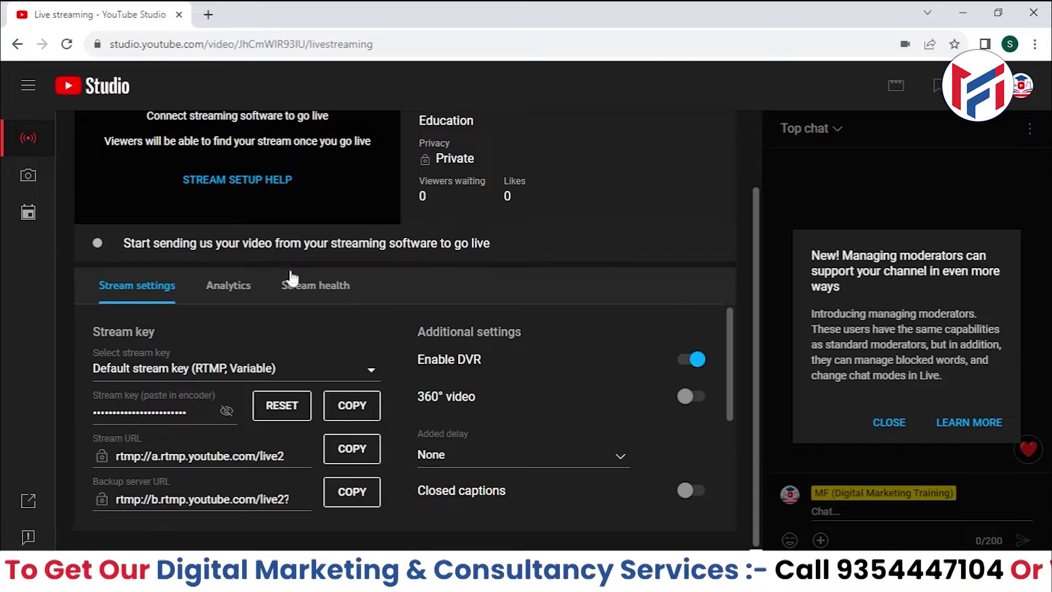
left_click(194, 374)
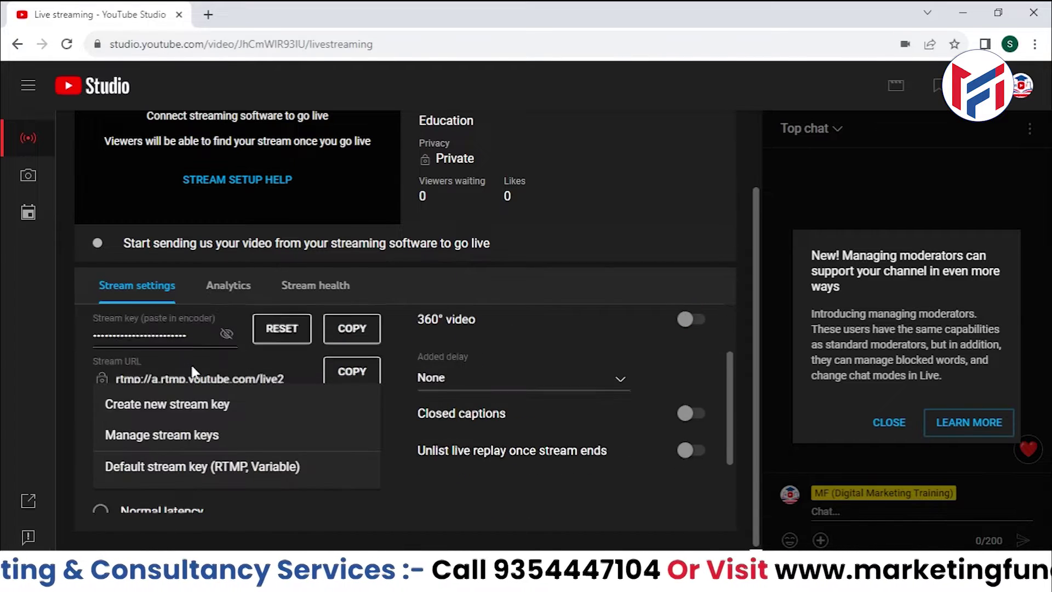
left_click(404, 373)
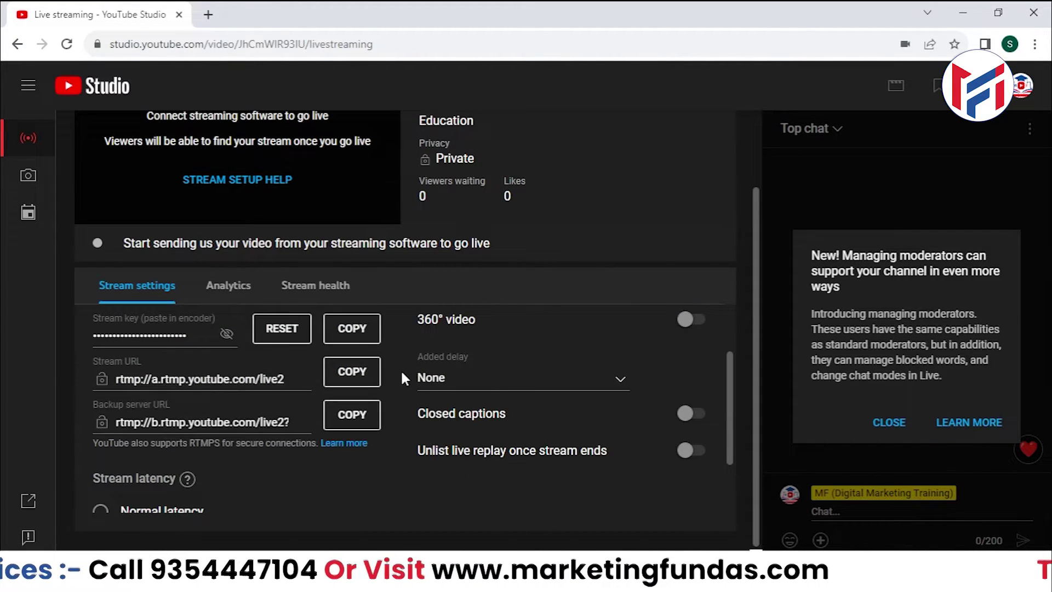
Review the stream URL, backup server URL and latency options, and highlight the Stream key heading
scroll(257, 419, "up", 1)
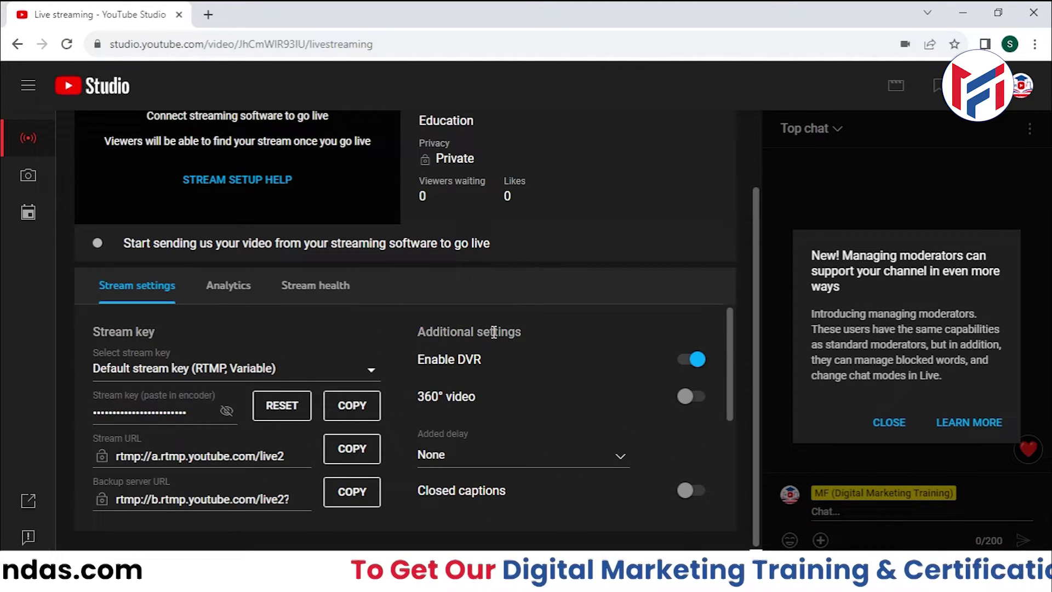
scroll(477, 350, "down", 2)
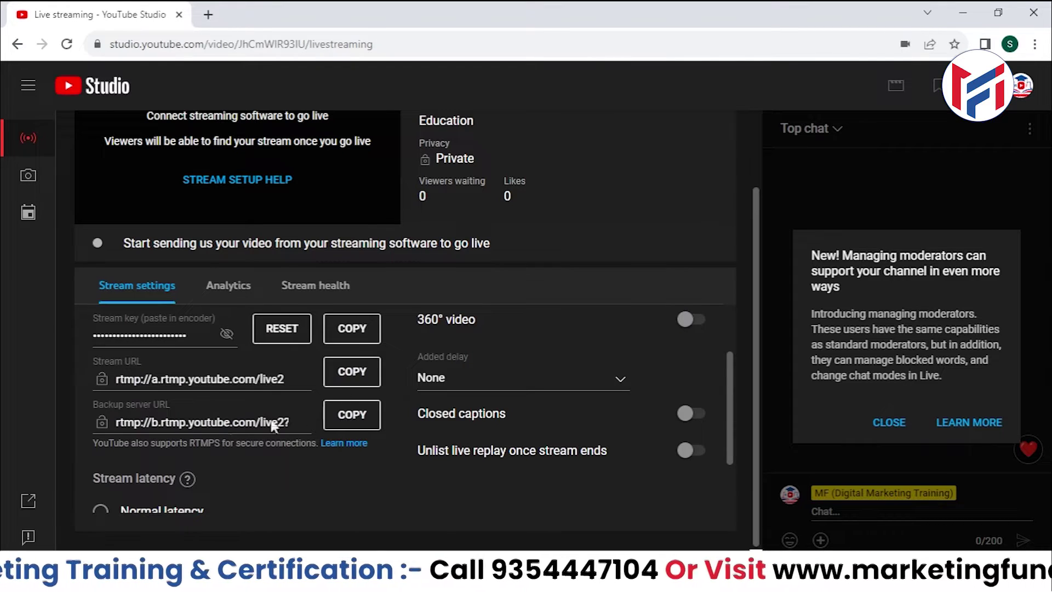
scroll(259, 403, "down", 2)
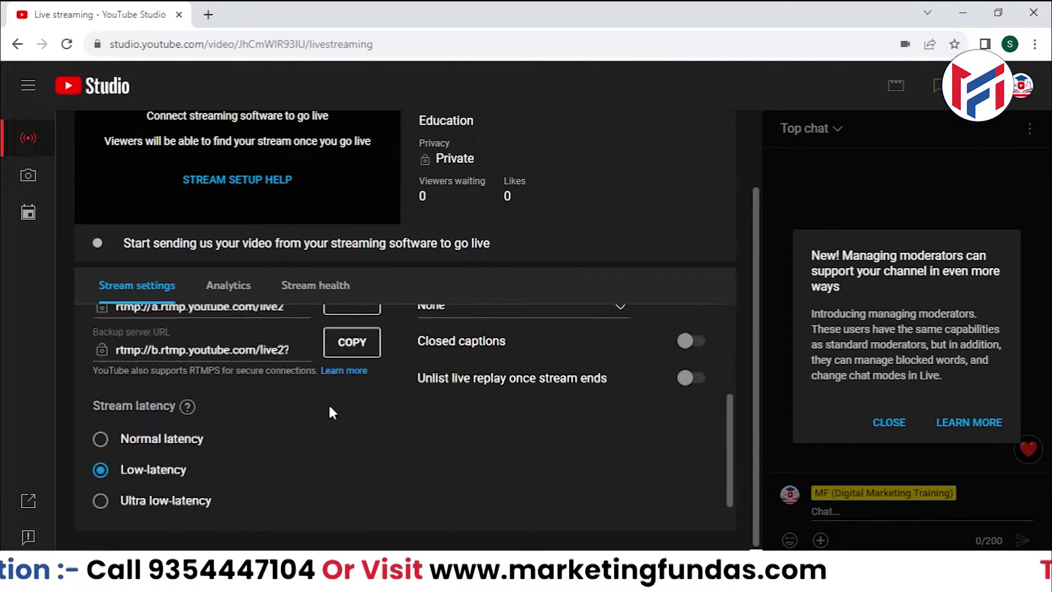
scroll(248, 351, "up", 4)
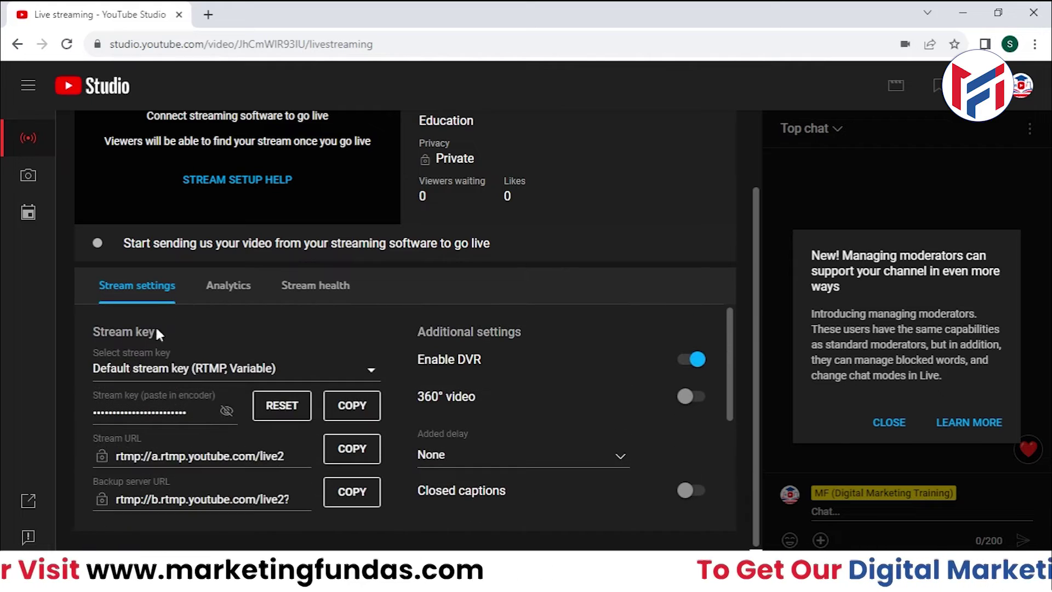
left_click_drag(161, 347, 98, 339)
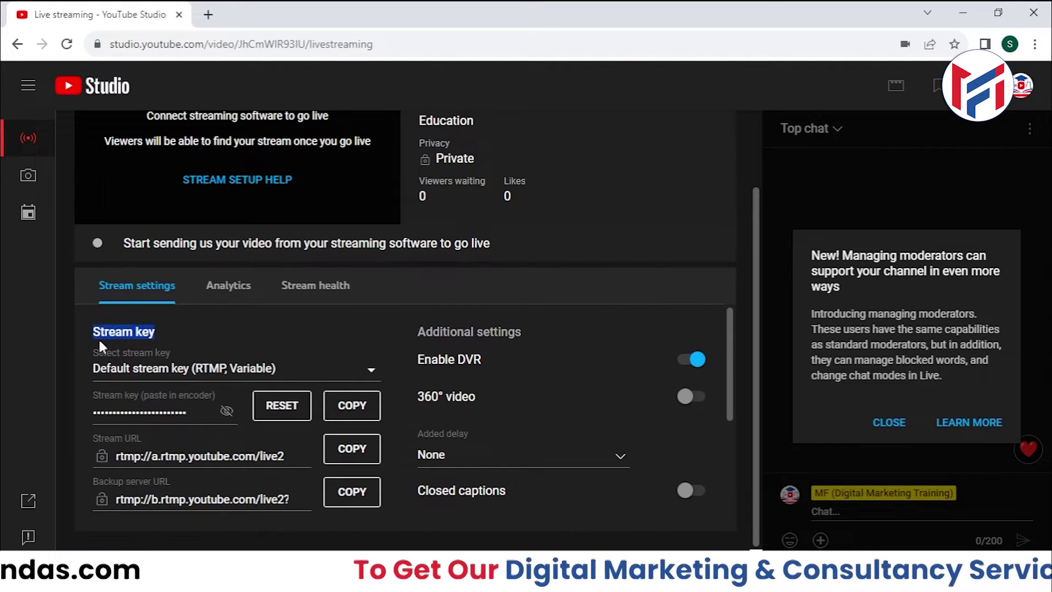
Highlight the Stream latency heading and set the stream latency to Normal latency
scroll(101, 338, "down", 4)
left_click_drag(91, 411, 173, 410)
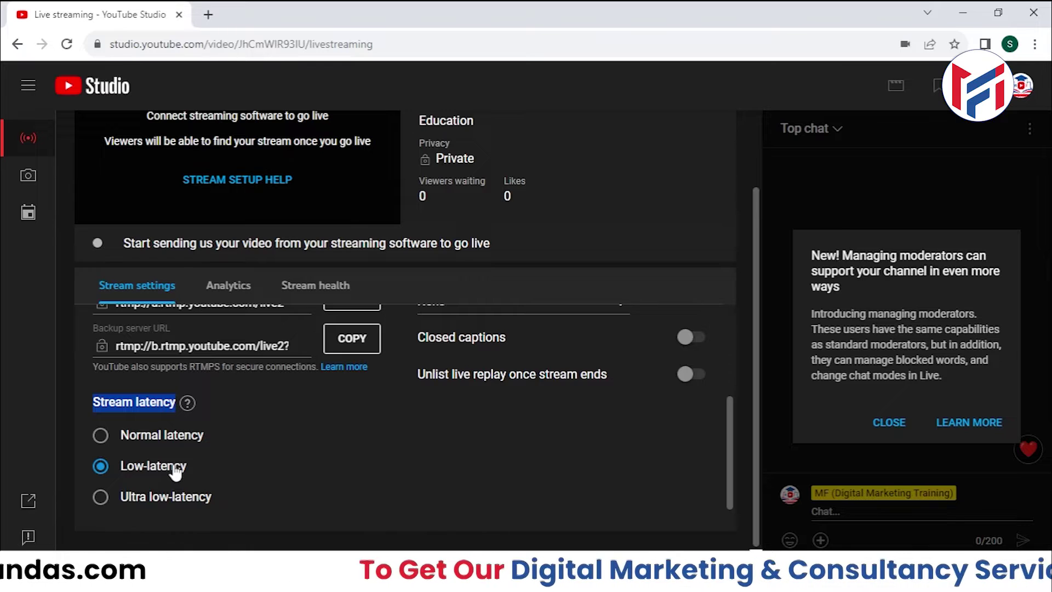
left_click(98, 438)
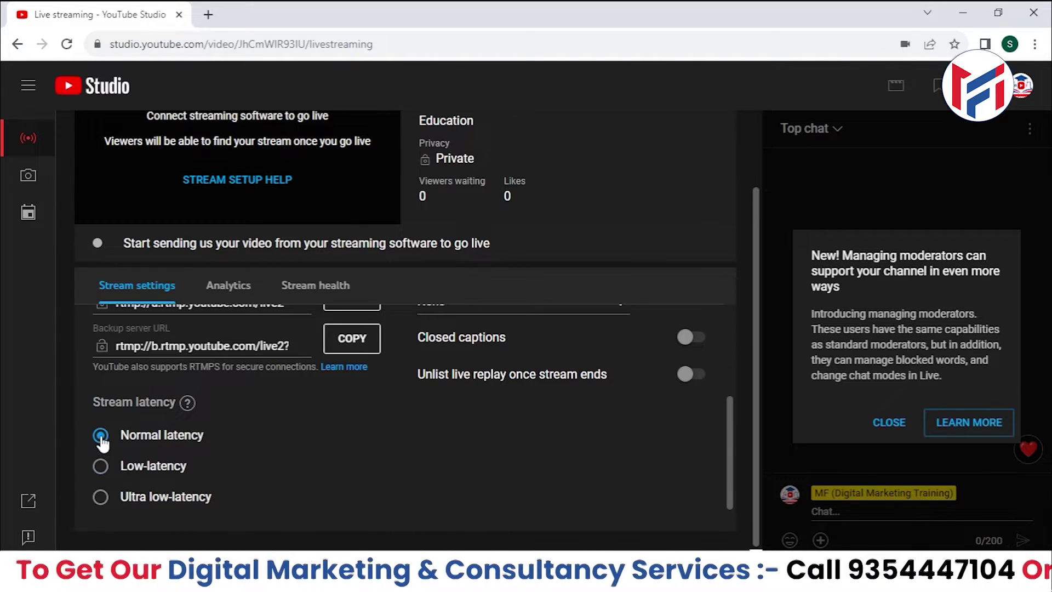
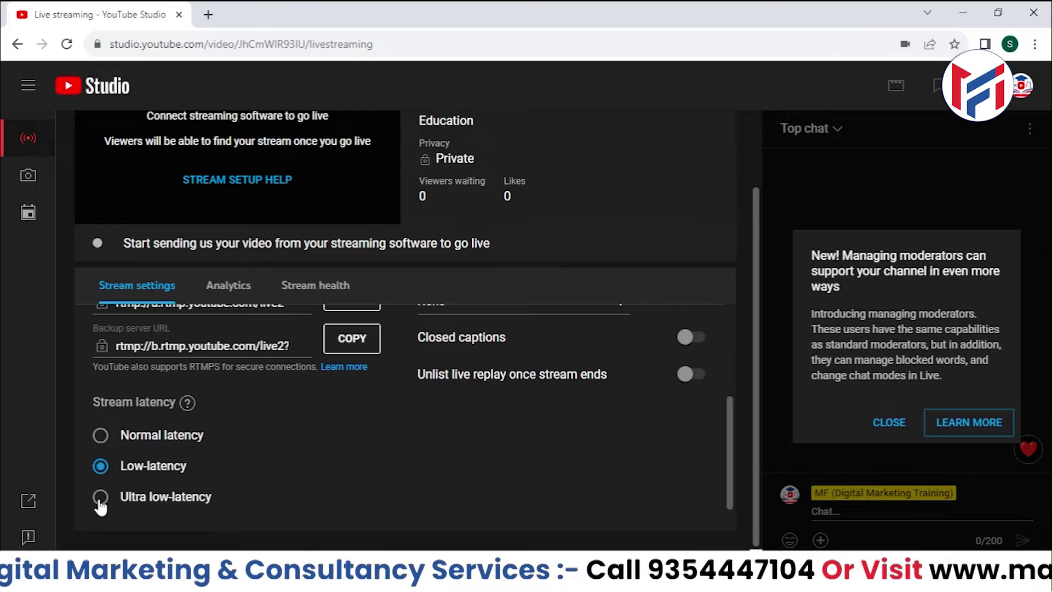
Set the stream latency to Ultra low-latency and examine the note below that option
left_click(100, 499)
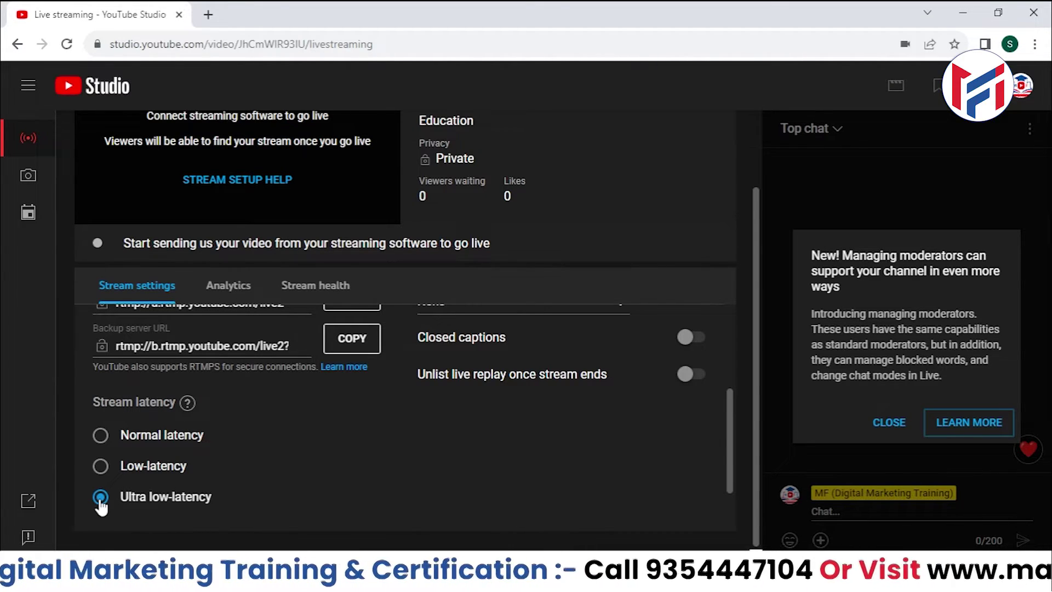
left_click(193, 497)
scroll(140, 477, "down", 2)
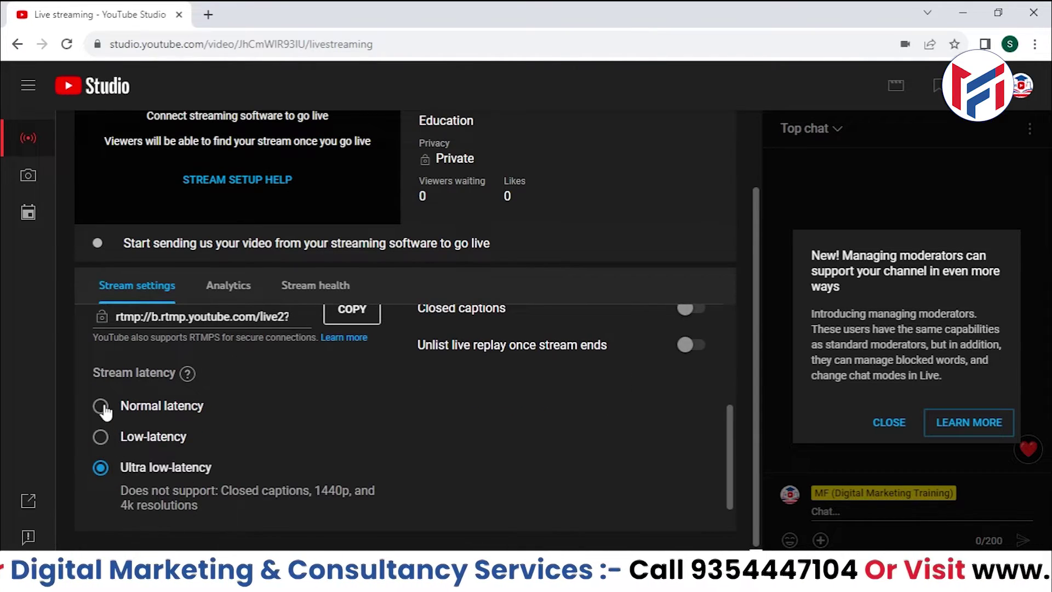
Switch the stream latency to Normal latency and back to Ultra low-latency
left_click(103, 407)
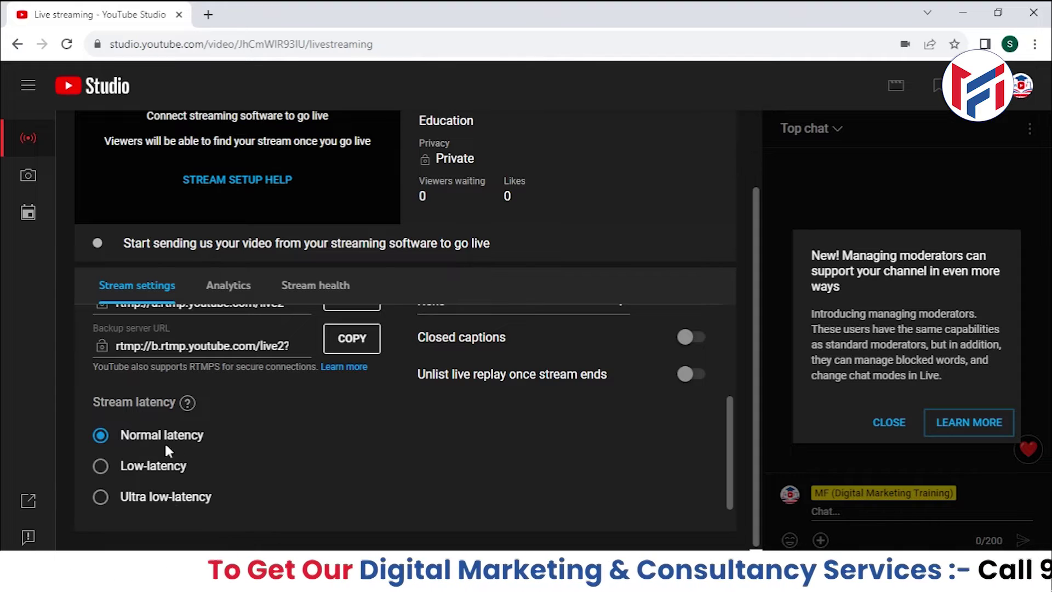
left_click(131, 503)
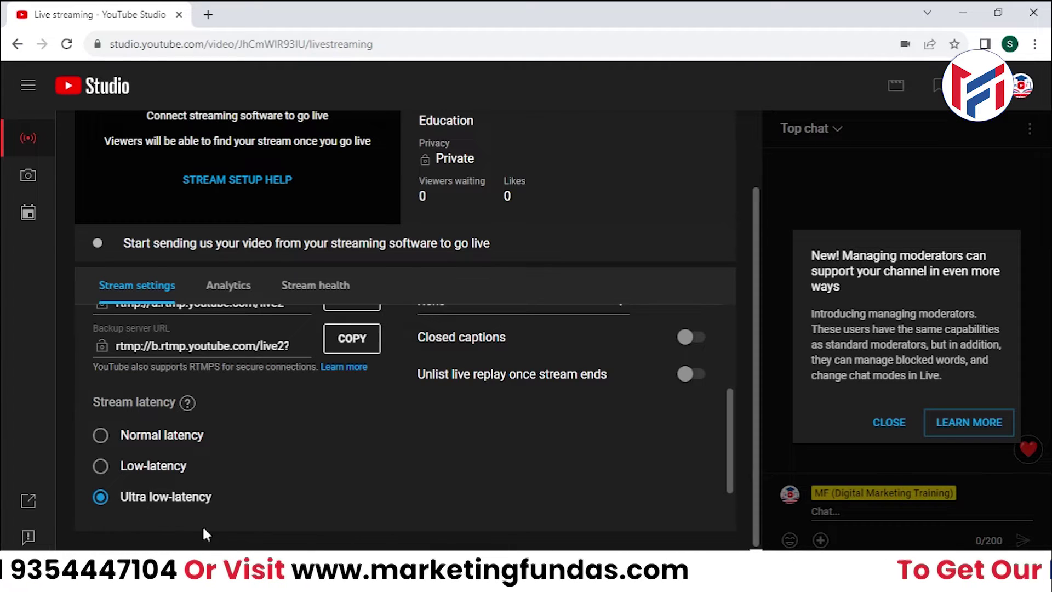
left_click(209, 438)
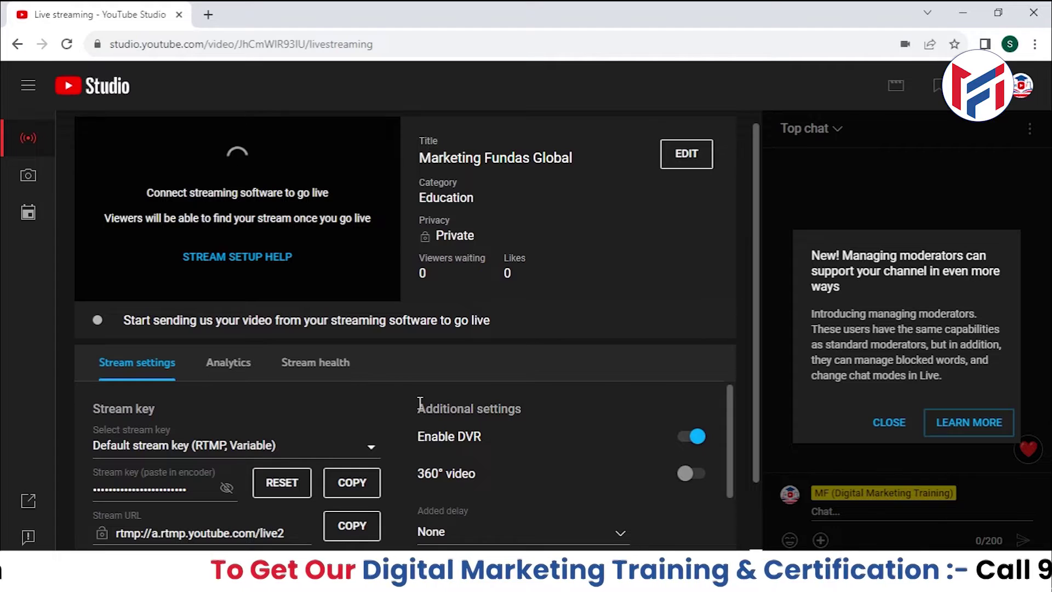
Examine the Additional settings of the stream, including the Enable DVR switch and the options below it
left_click_drag(420, 403, 512, 404)
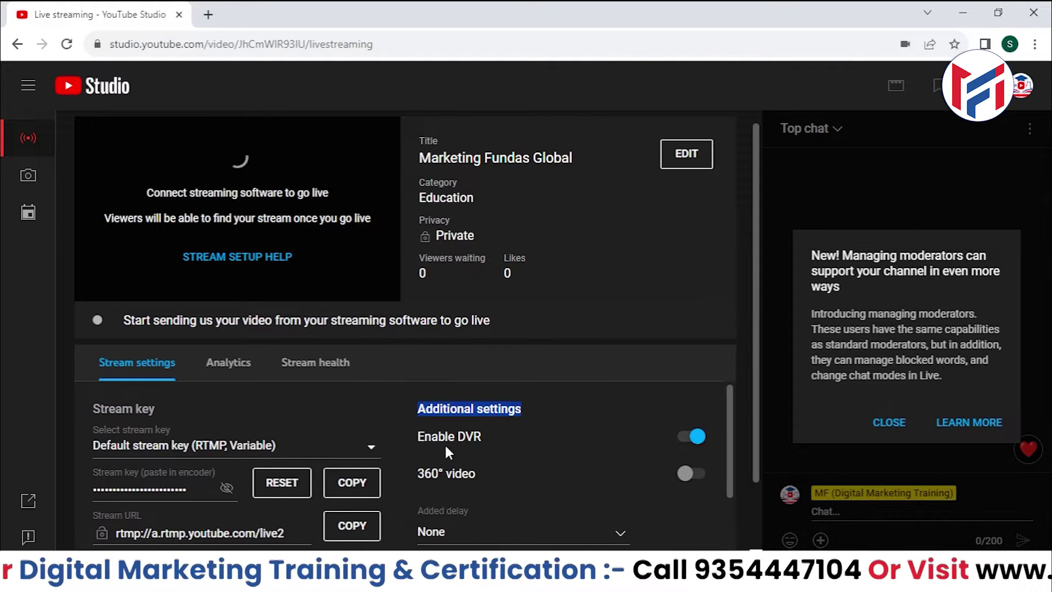
left_click(690, 437)
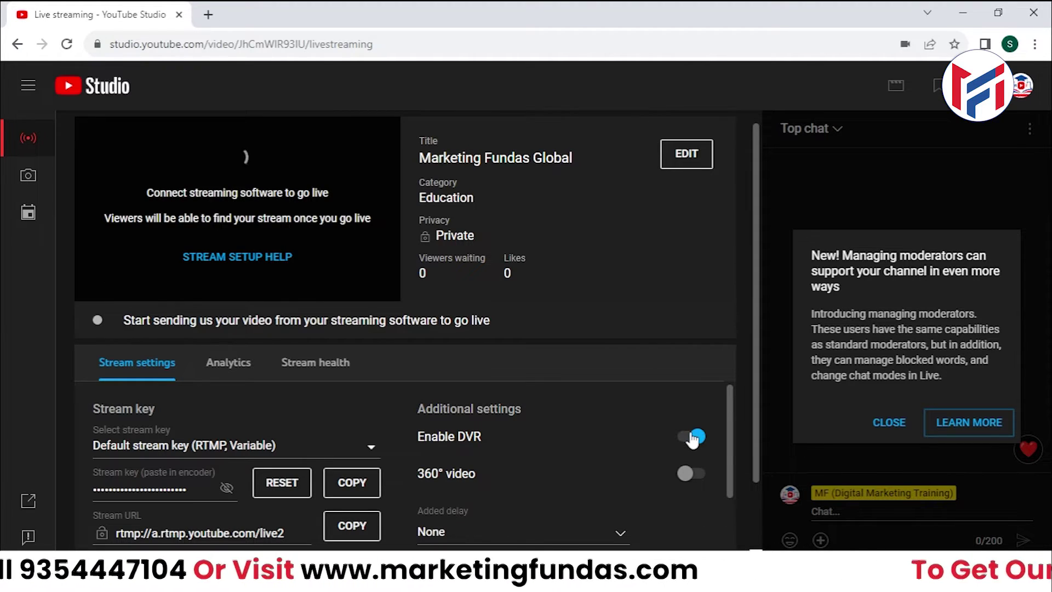
scroll(646, 465, "down", 2)
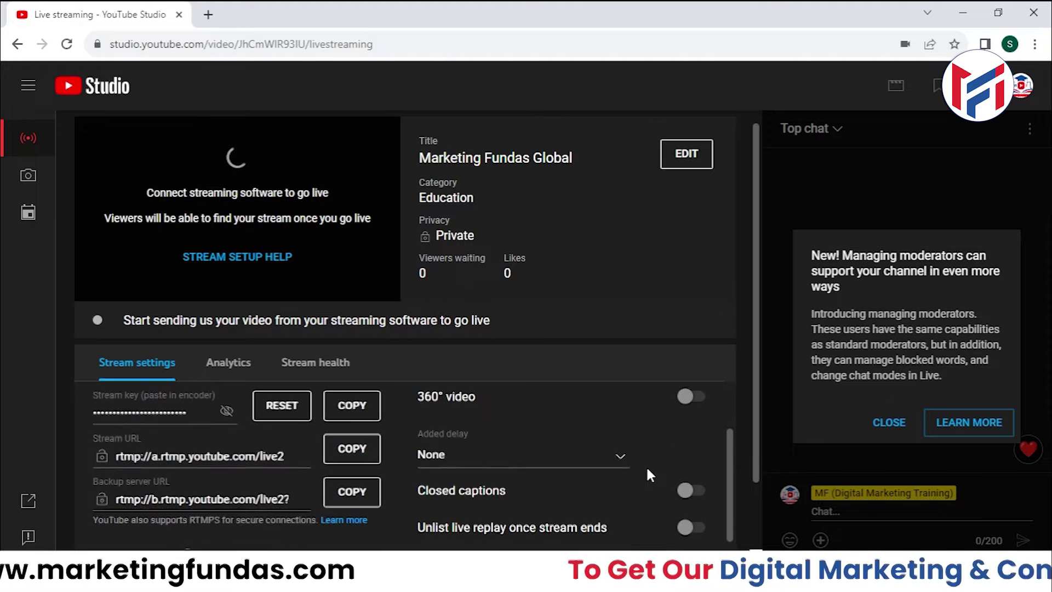
Examine the 360° video switch and the Added delay choices in the additional stream settings
scroll(647, 470, "up", 2)
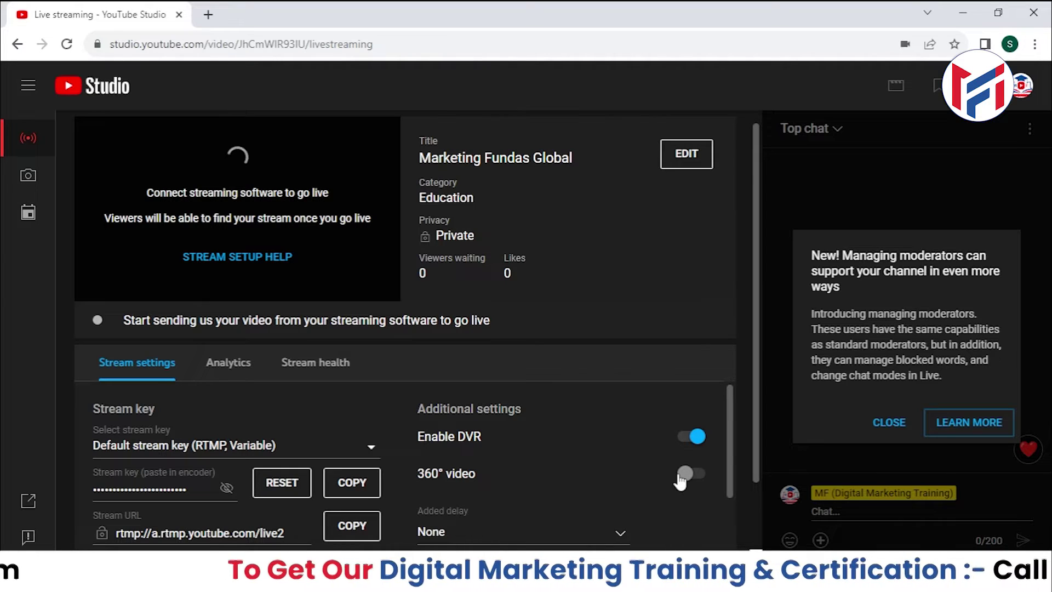
scroll(647, 465, "down", 2)
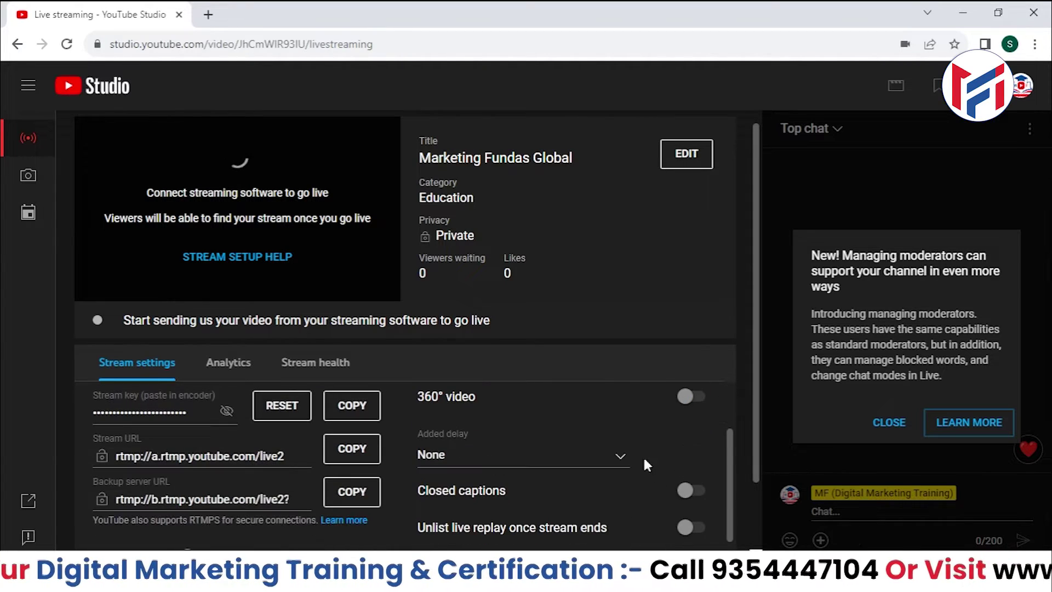
left_click(691, 398)
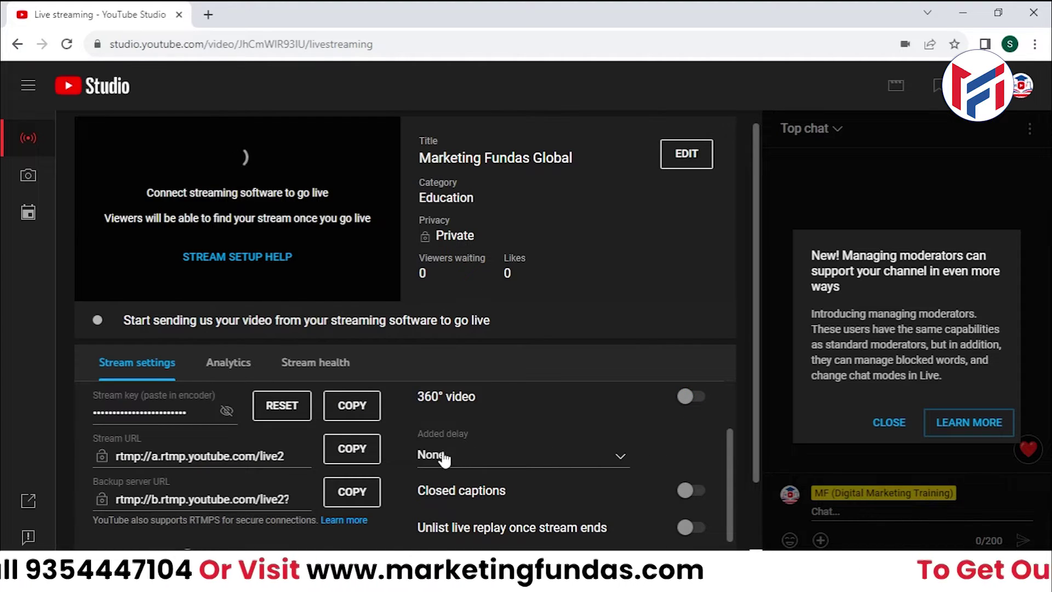
left_click(489, 462)
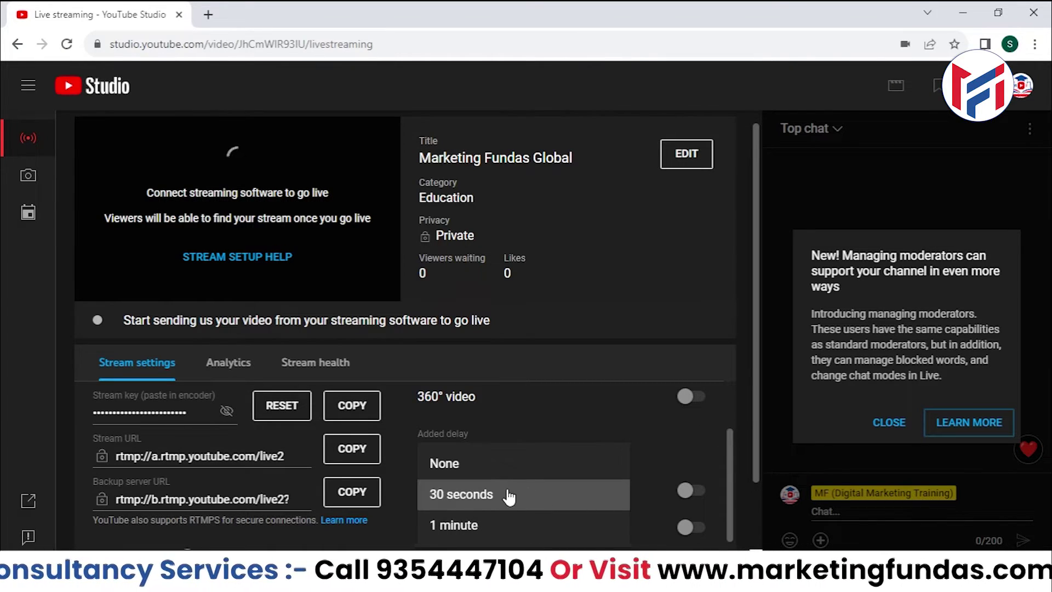
left_click(518, 439)
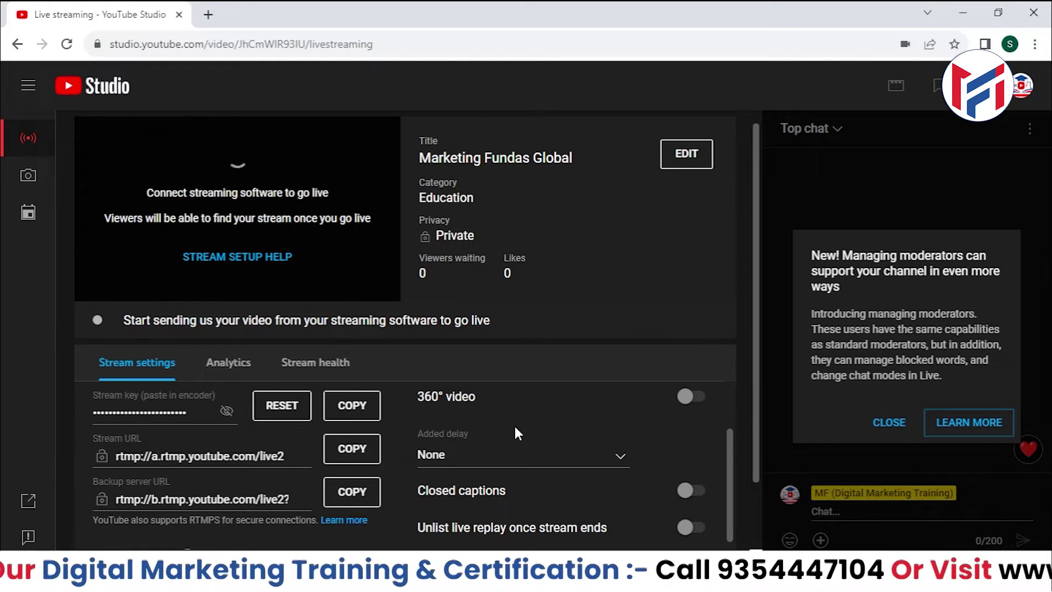
Set the stream's added delay to 1 minute and back to None
left_click(492, 460)
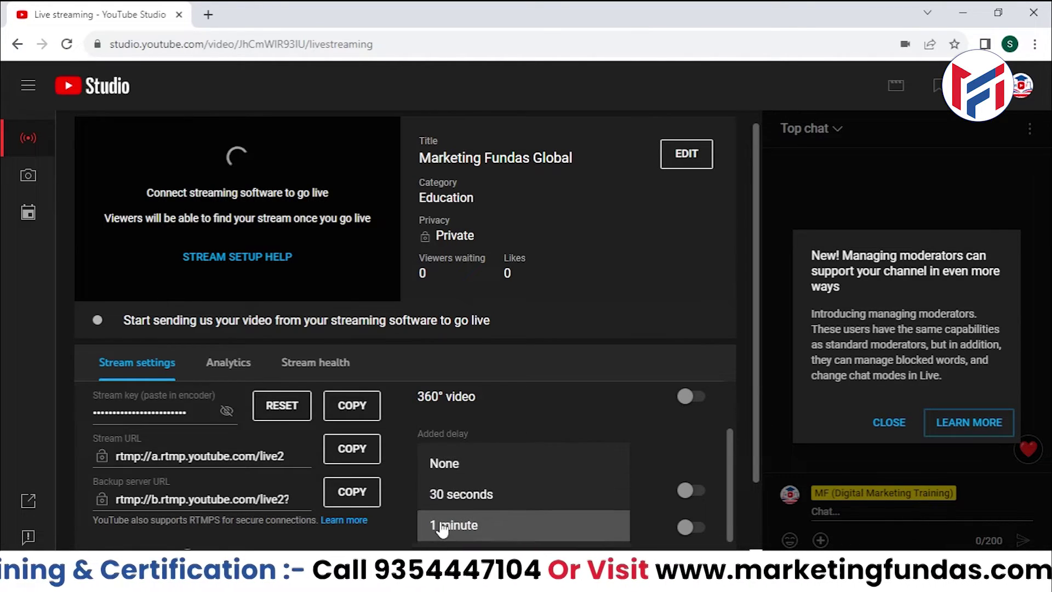
left_click(481, 524)
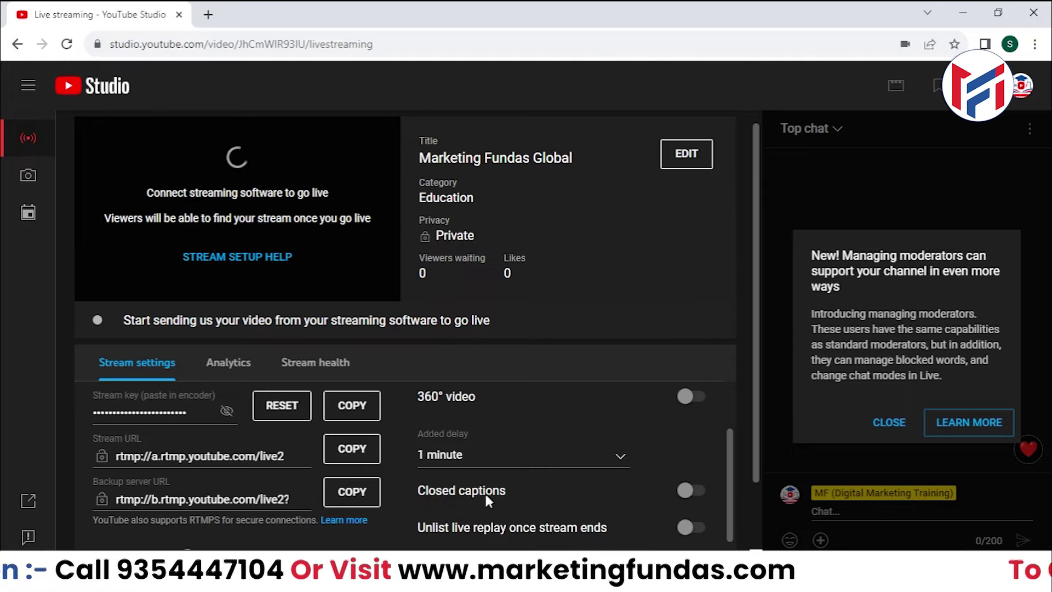
left_click(477, 461)
left_click(460, 399)
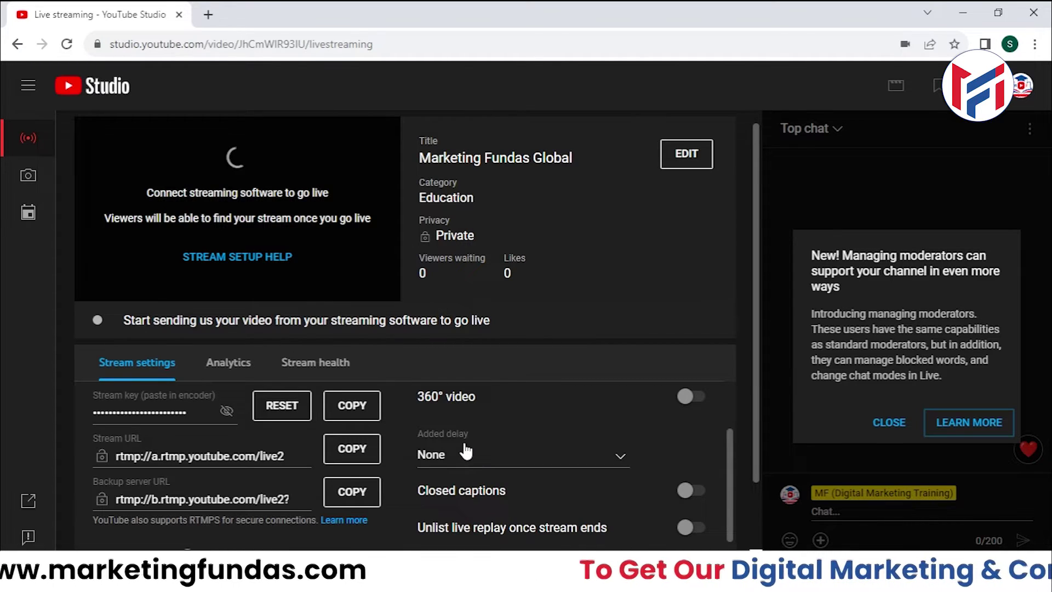
Turn on closed captions for the stream and set the stream latency to Low-latency
scroll(541, 458, "down", 2)
scroll(540, 463, "up", 2)
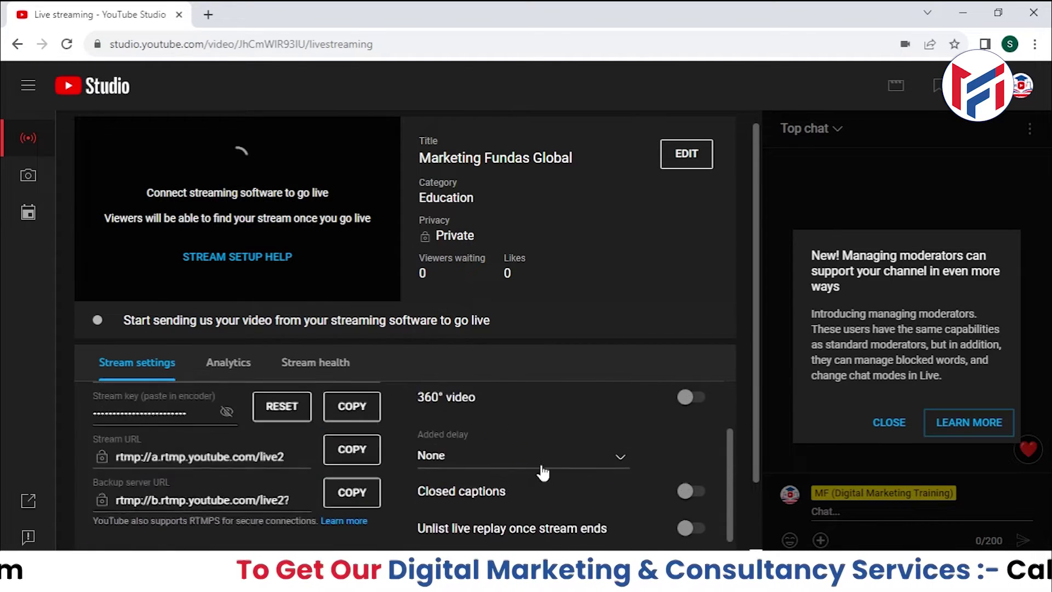
scroll(508, 485, "down", 2)
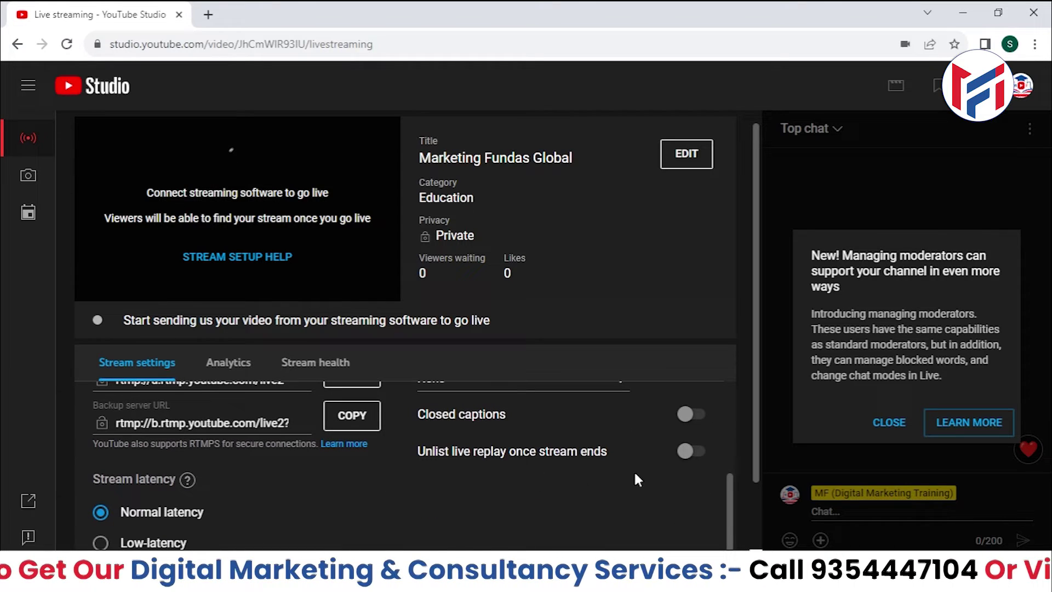
left_click(689, 417)
scroll(418, 472, "down", 1)
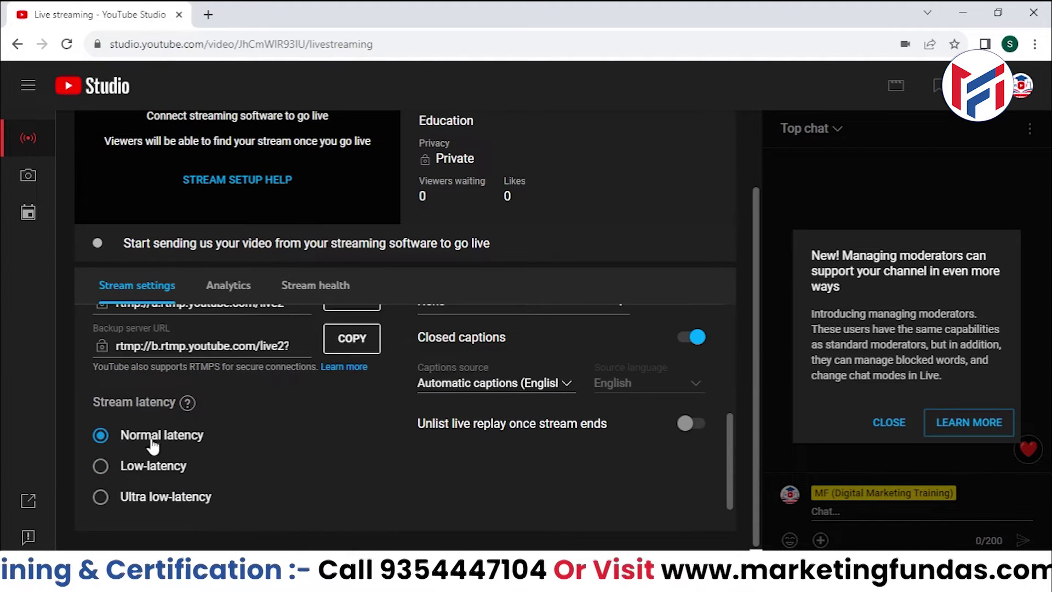
left_click(125, 466)
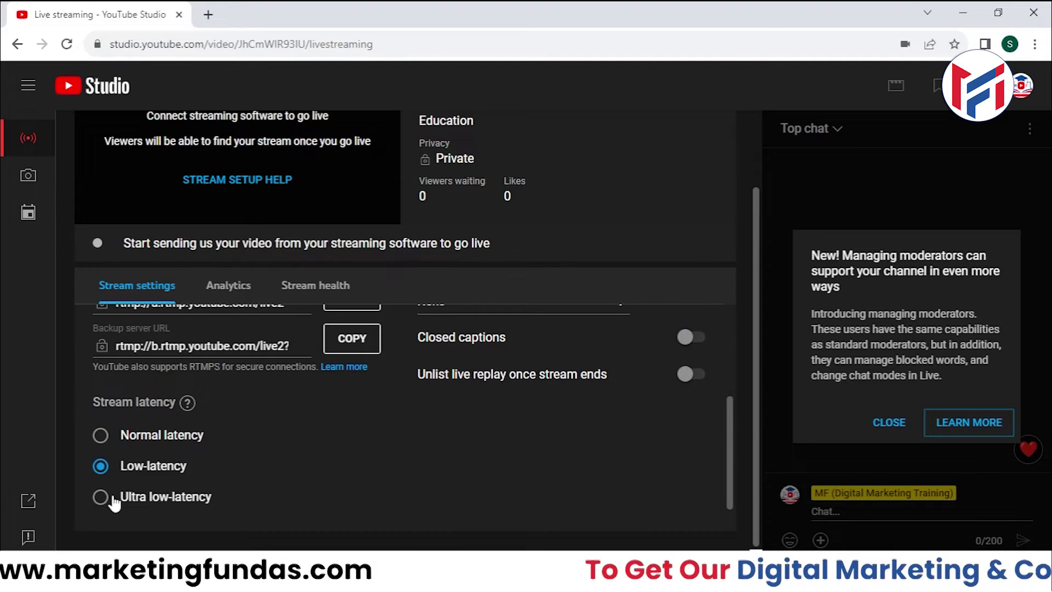
scroll(394, 493, "up", 1)
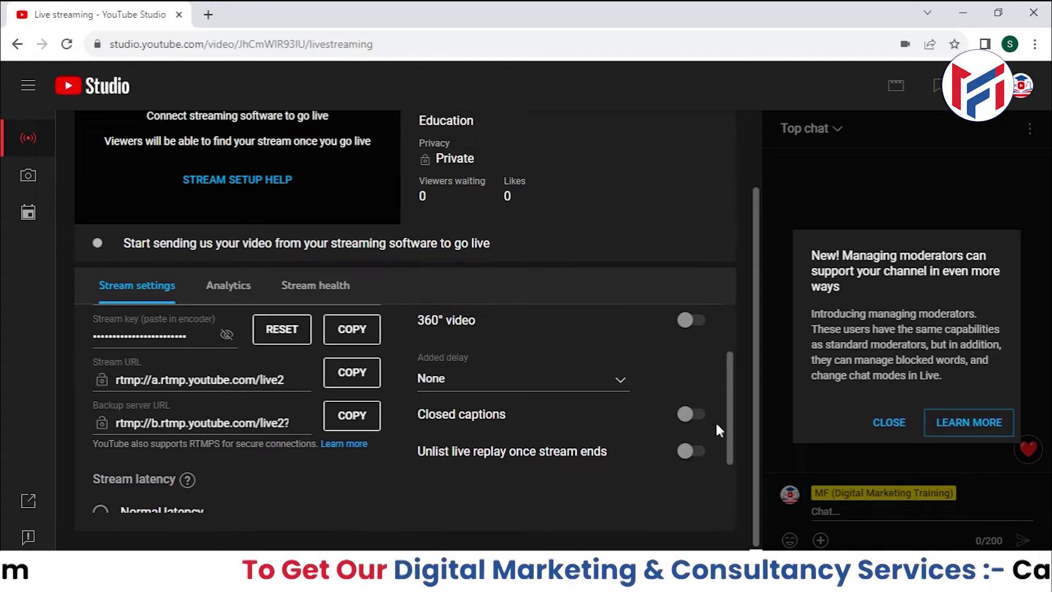
Set the stream latency to Ultra low-latency and try to turn on closed captions with it
scroll(696, 420, "down", 2)
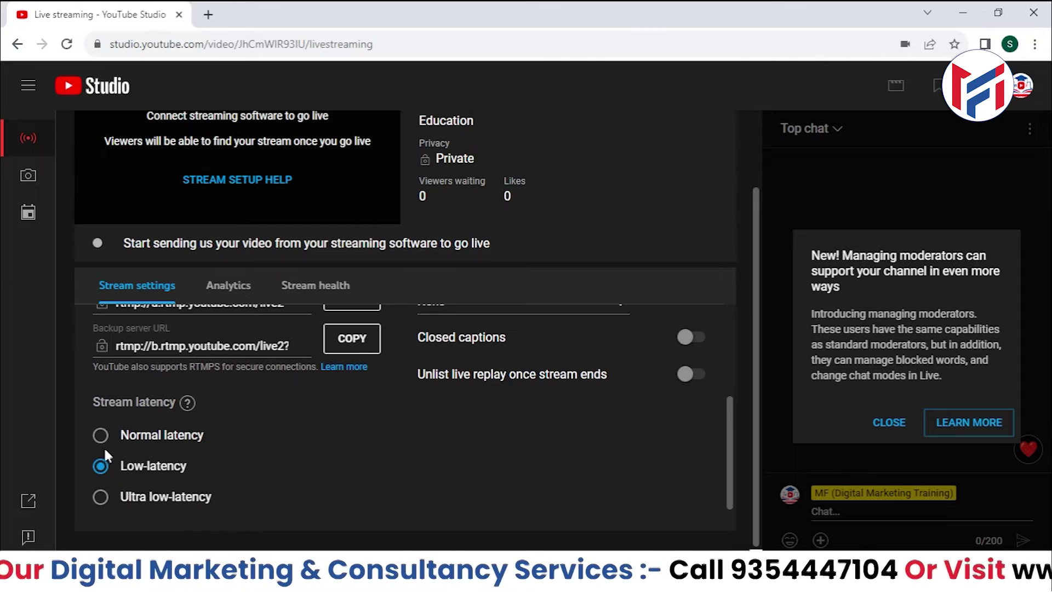
left_click(118, 498)
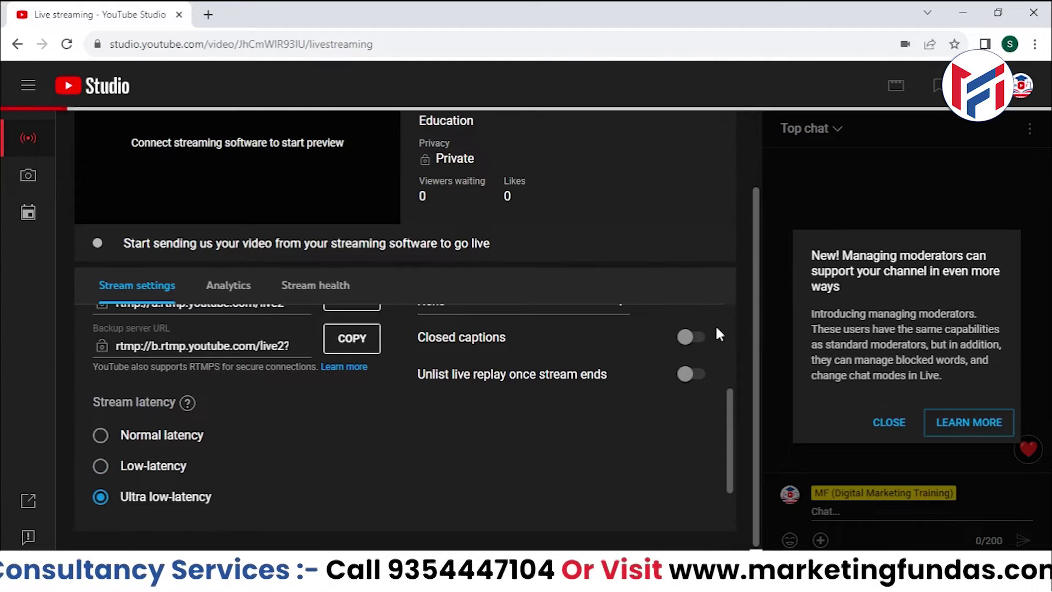
left_click(691, 338)
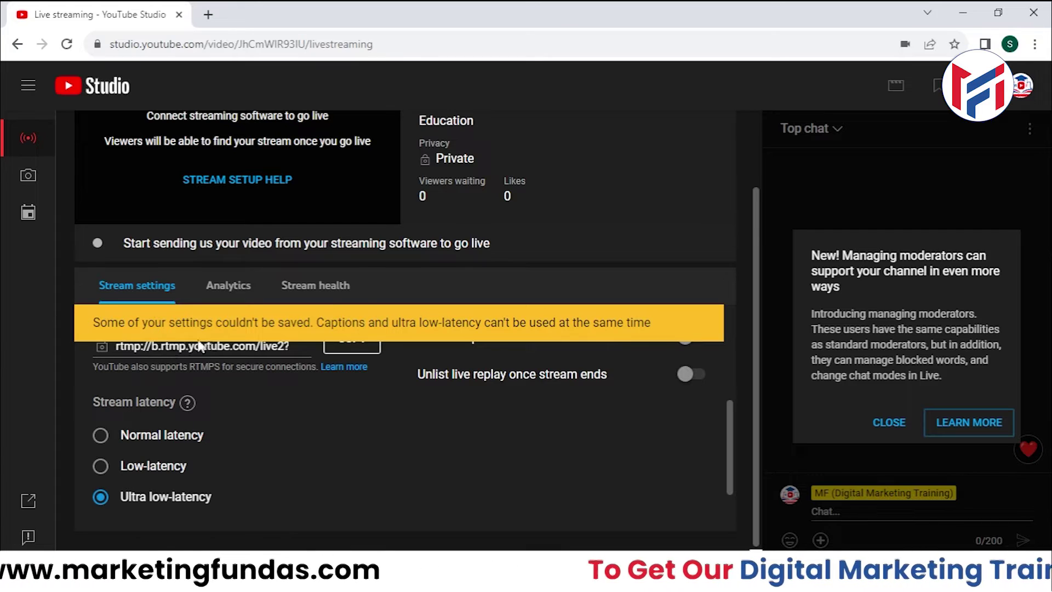
Set the stream latency to Normal latency and turn on closed captions
left_click(113, 436)
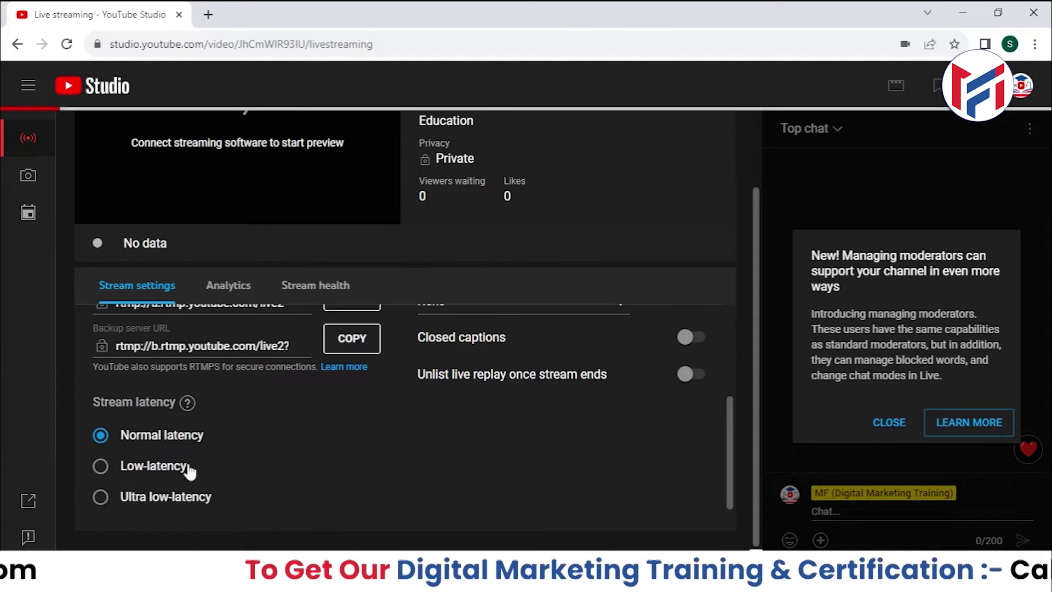
scroll(530, 470, "up", 2)
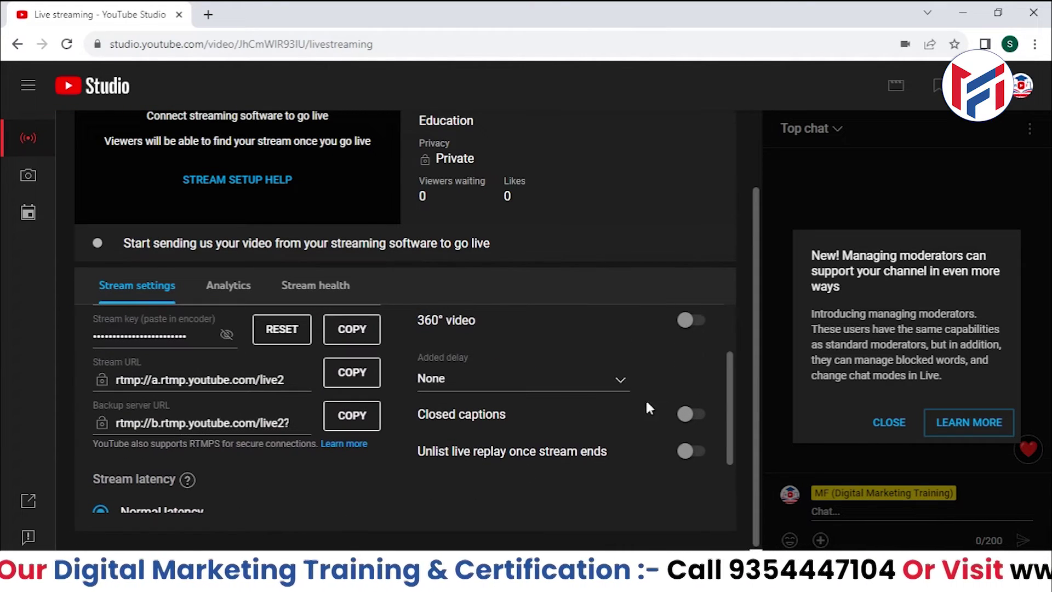
left_click(690, 415)
scroll(692, 411, "down", 2)
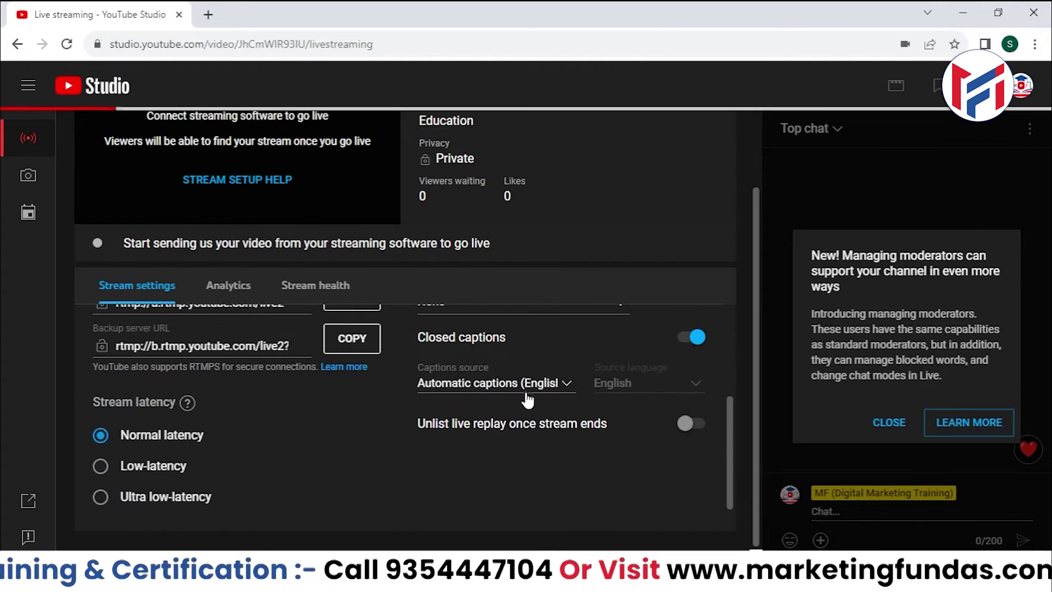
Examine the available captions source options and turn closed captions off
left_click(527, 384)
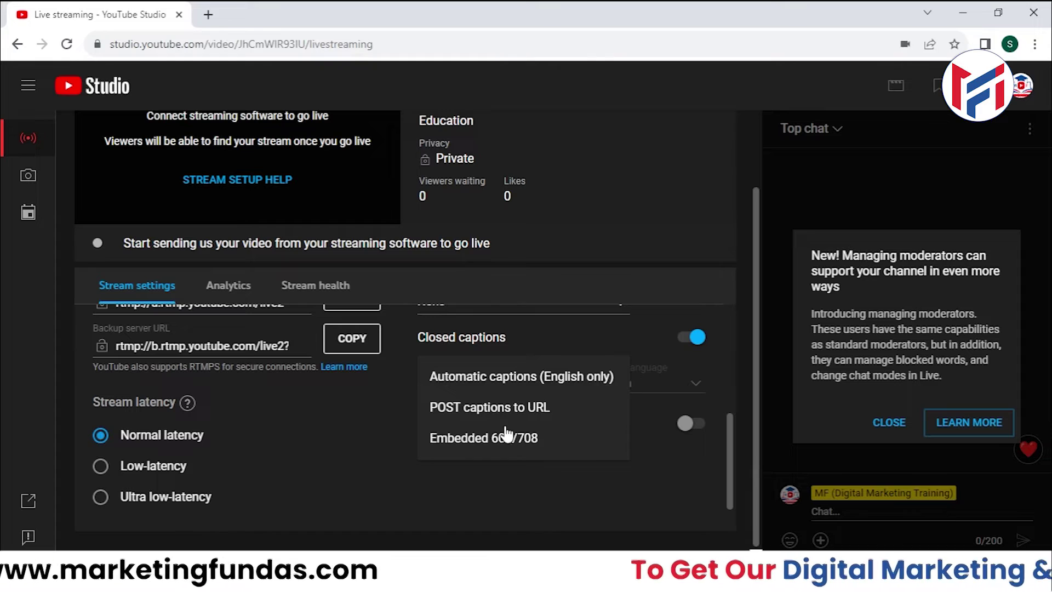
left_click(662, 397)
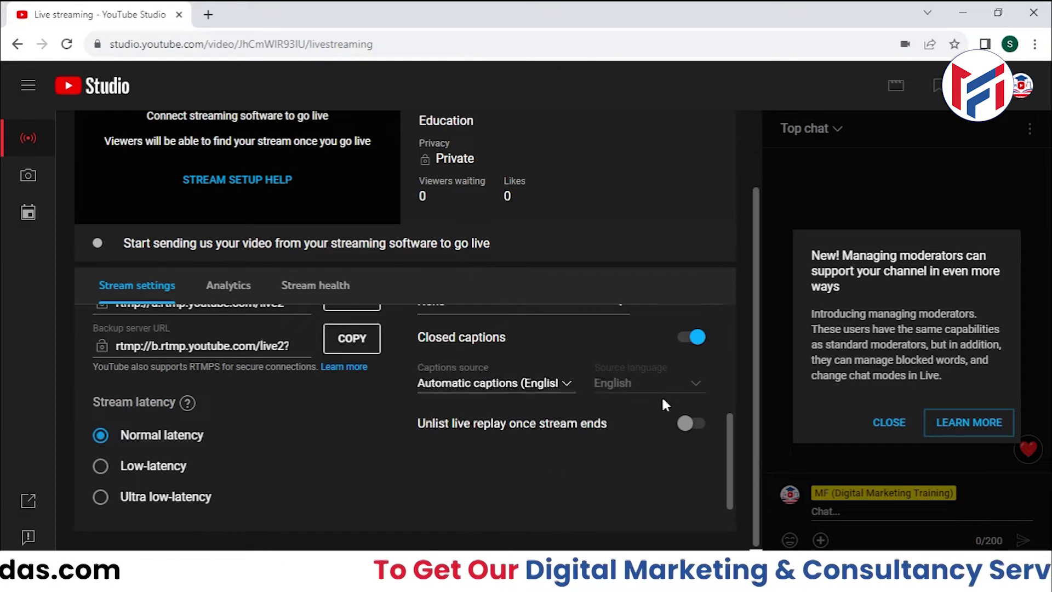
left_click(693, 337)
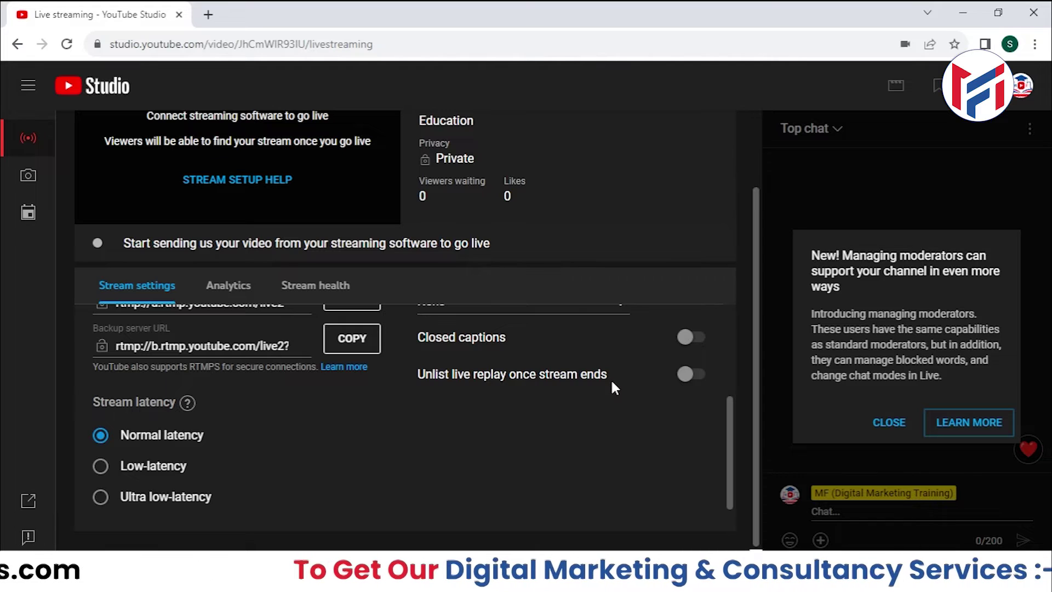
Examine the stream's Analytics, highlighting Average view duration and viewing the Concurrent viewers graph
scroll(619, 428, "up", 3)
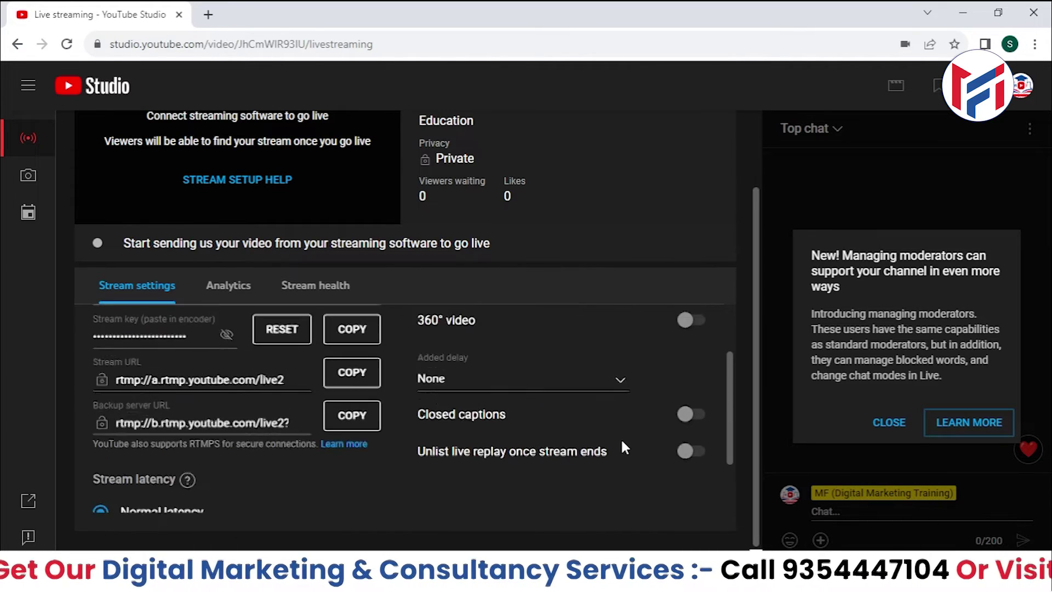
left_click(222, 296)
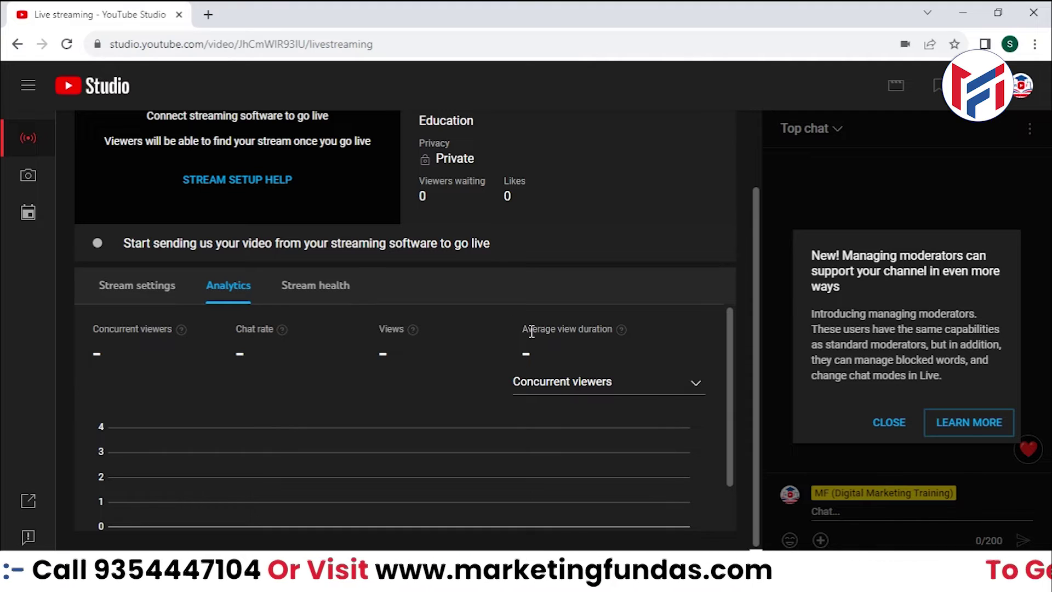
left_click_drag(531, 330, 613, 331)
scroll(373, 378, "down", 1)
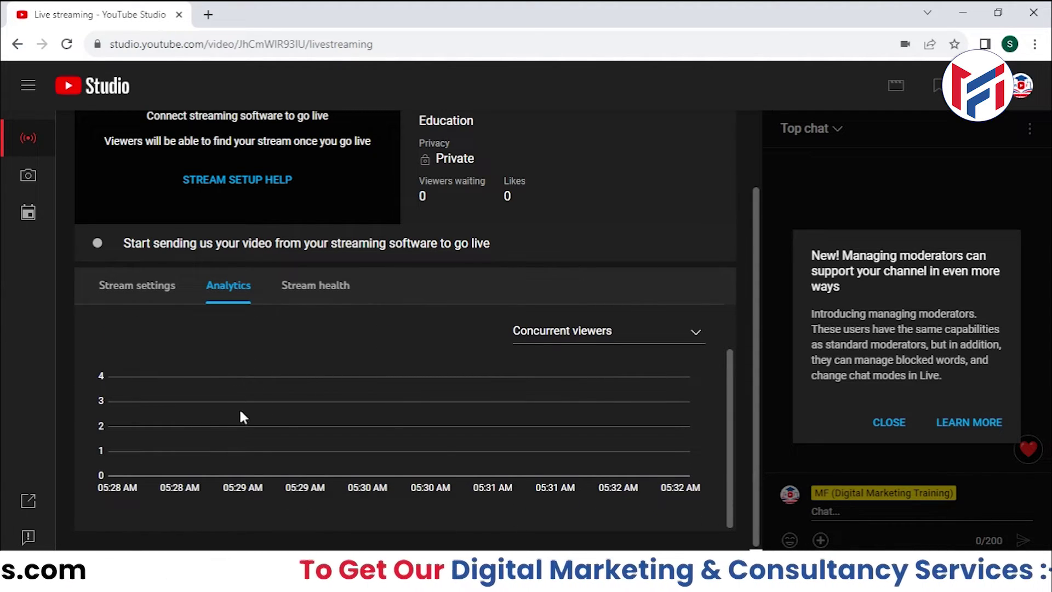
Examine the Stream health information and highlight the title of the status message
left_click(323, 296)
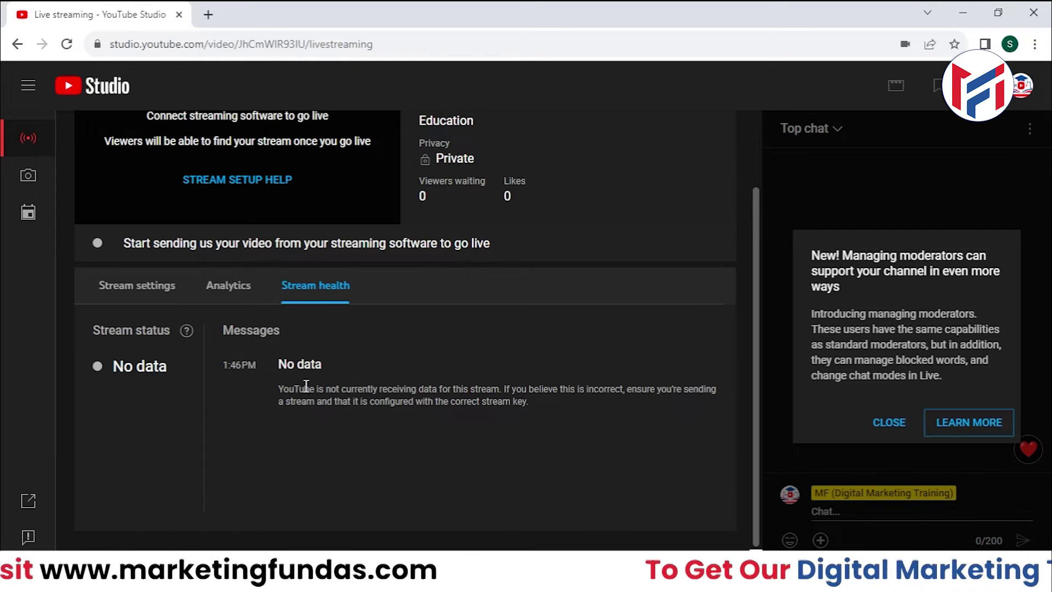
triple_click(294, 357)
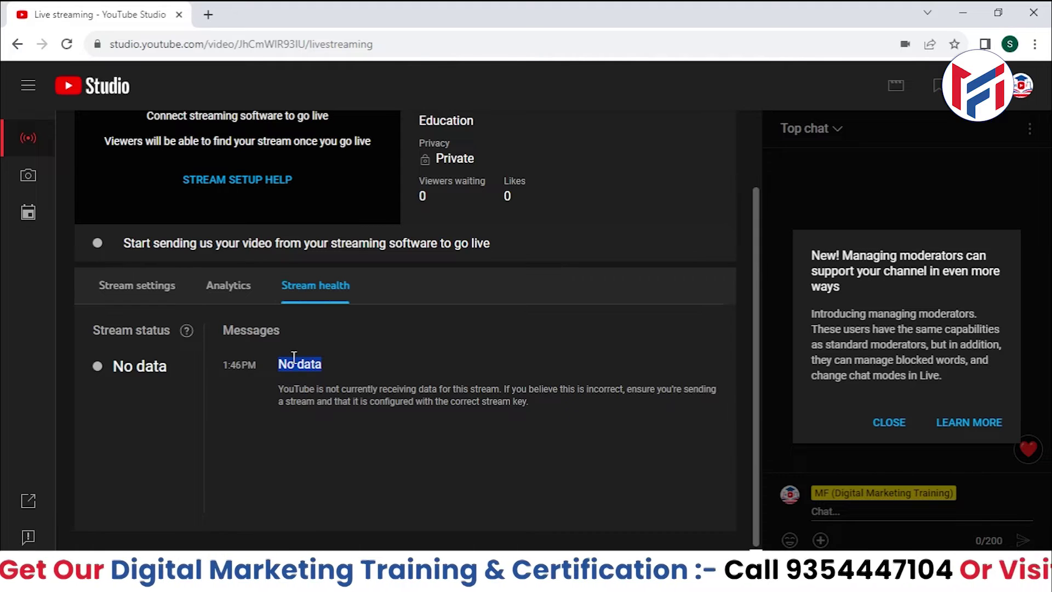
scroll(535, 307, "up", 2)
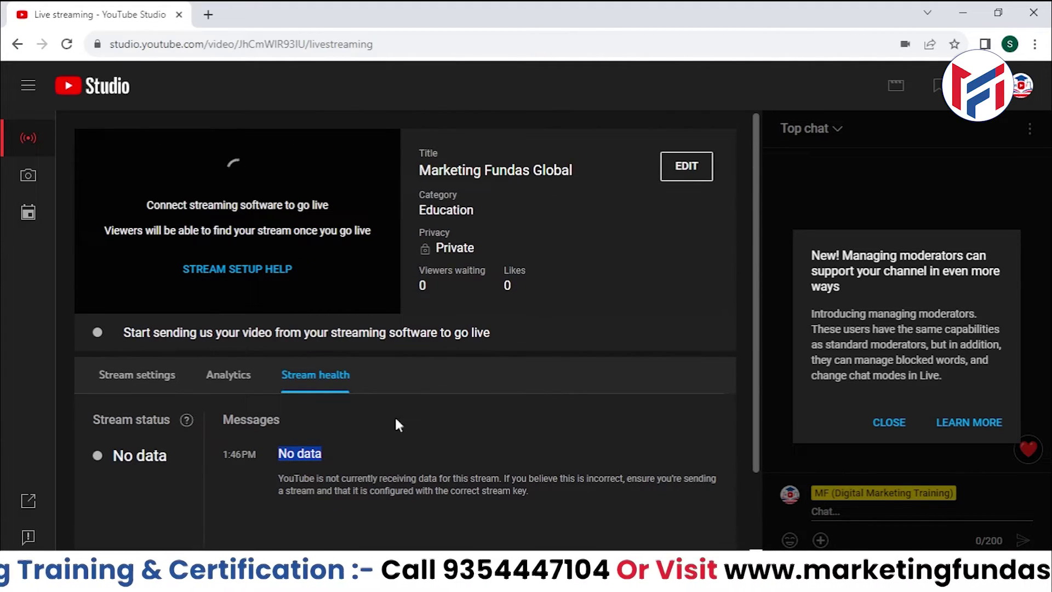
scroll(394, 422, "down", 2)
scroll(294, 328, "up", 2)
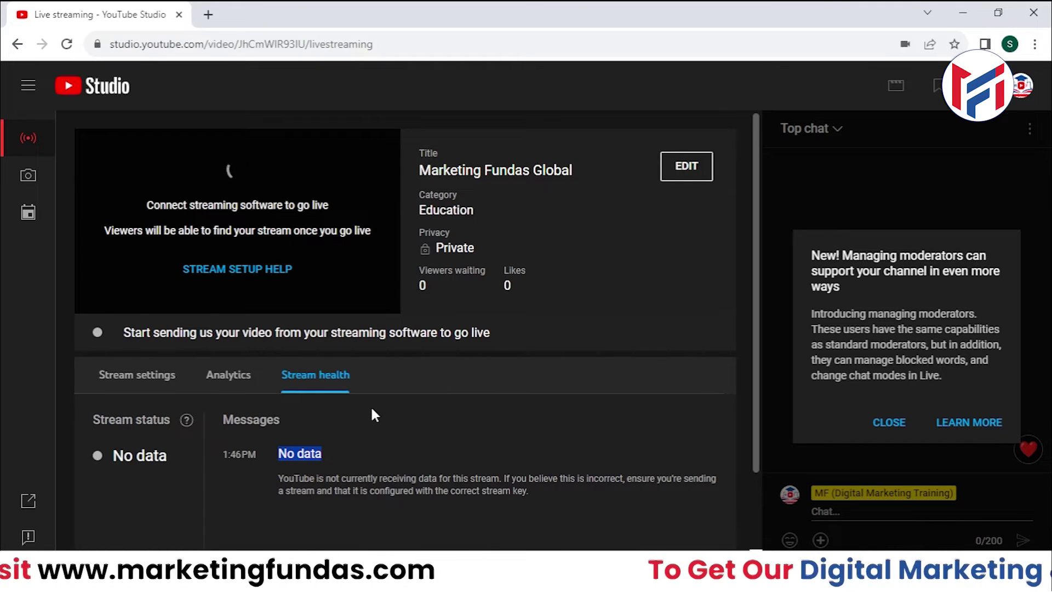
Revisit the Stream settings, Analytics and Stream health views in turn
left_click(120, 377)
left_click(225, 374)
left_click(294, 377)
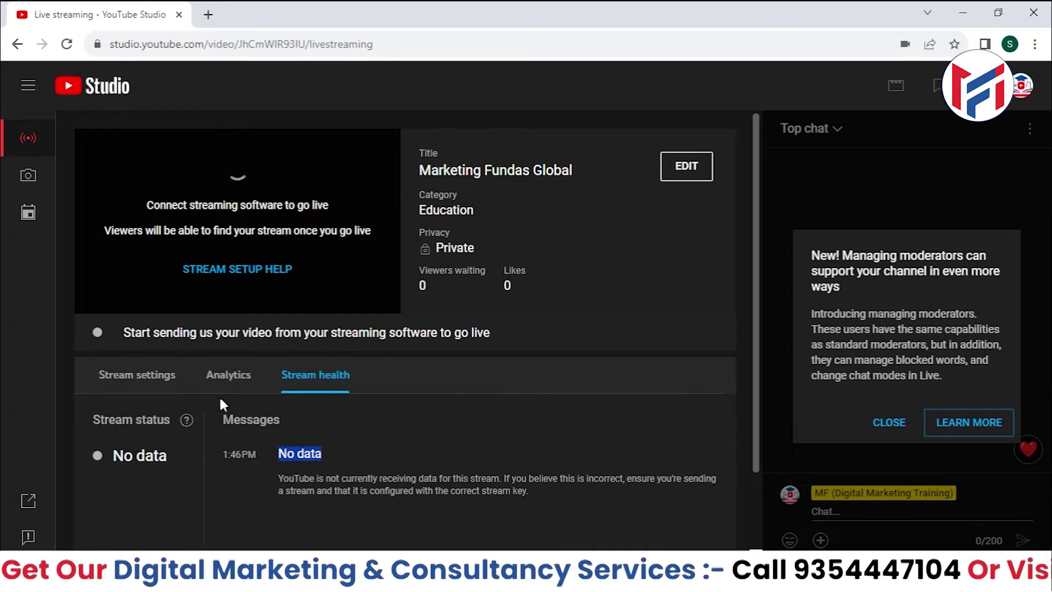
Open the stream's editable settings, examine the title and description, and highlight the title text
left_click(678, 176)
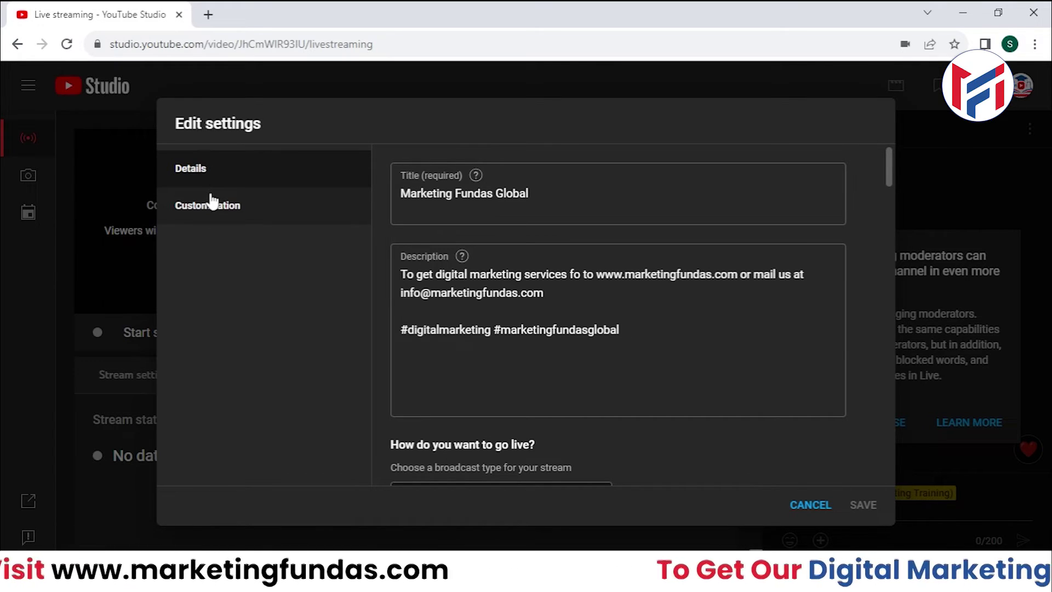
scroll(479, 206, "down", 4)
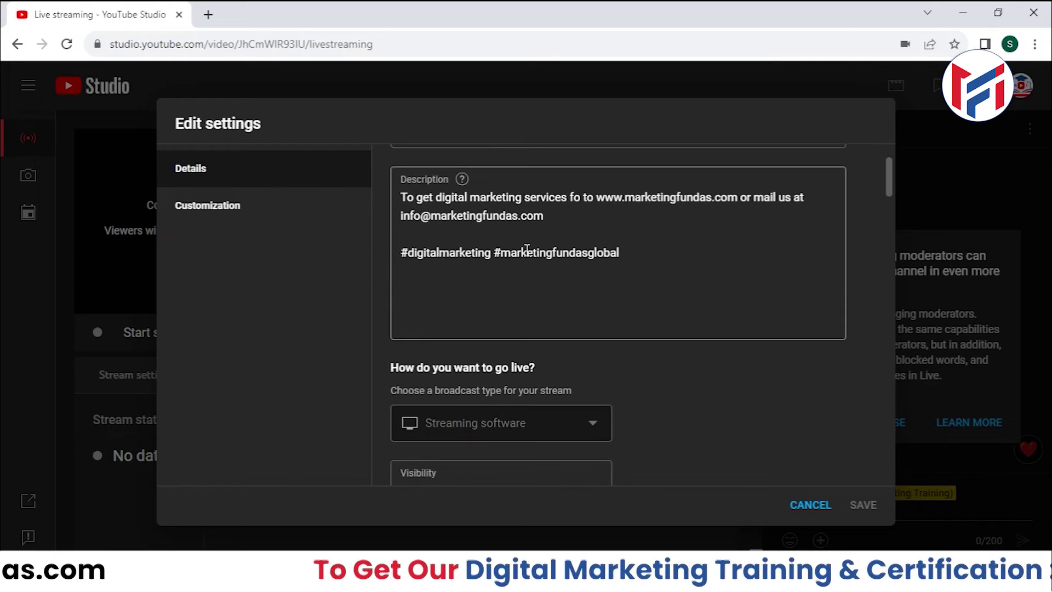
scroll(611, 313, "up", 4)
left_click(563, 204)
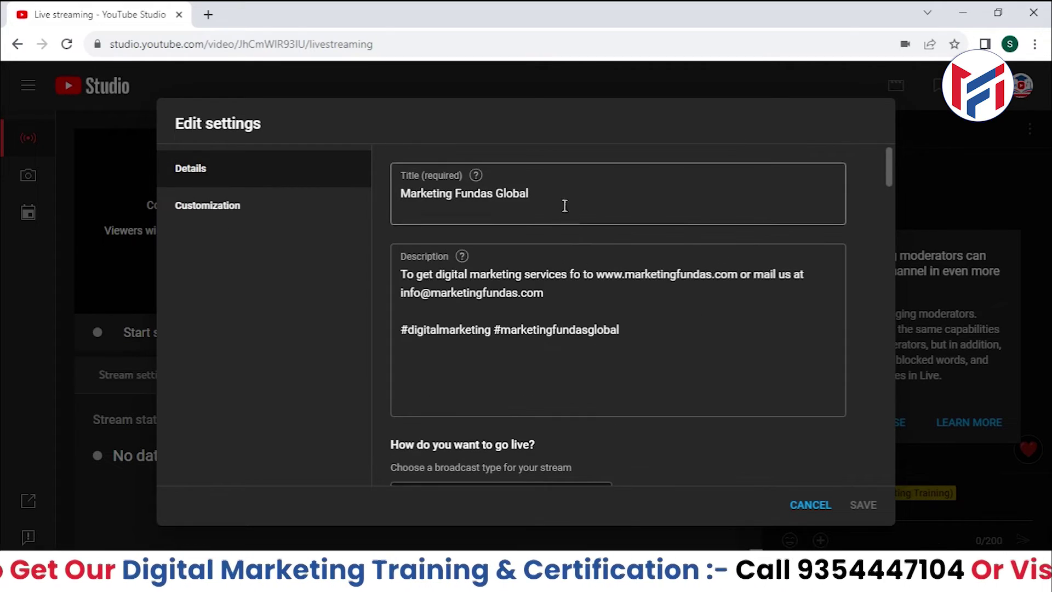
left_click_drag(529, 195, 397, 197)
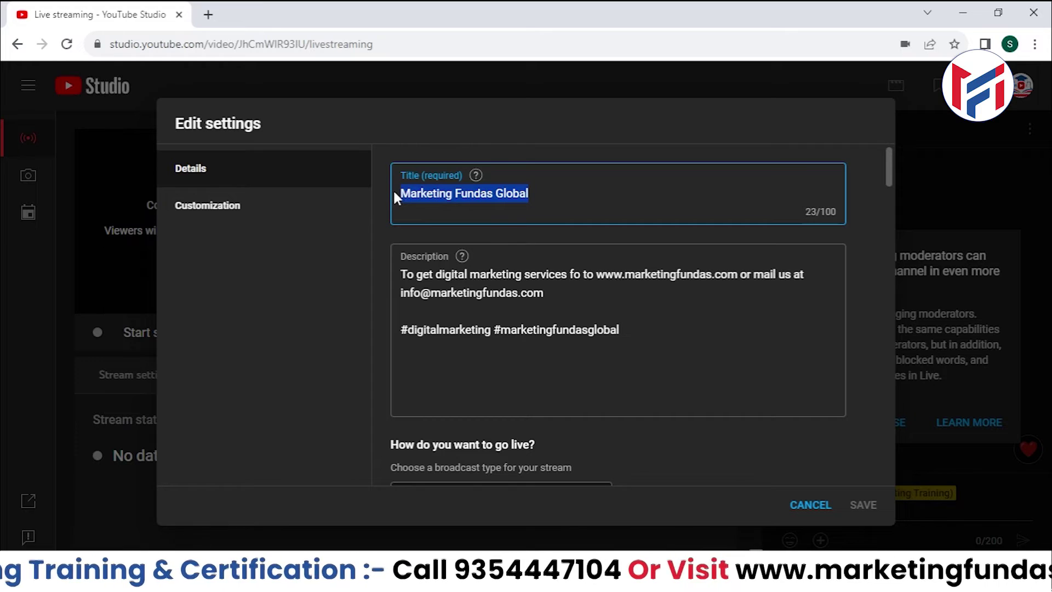
Examine the broadcast type and privacy choices in the stream details, highlighting the question about how to go live
scroll(462, 285, "down", 3)
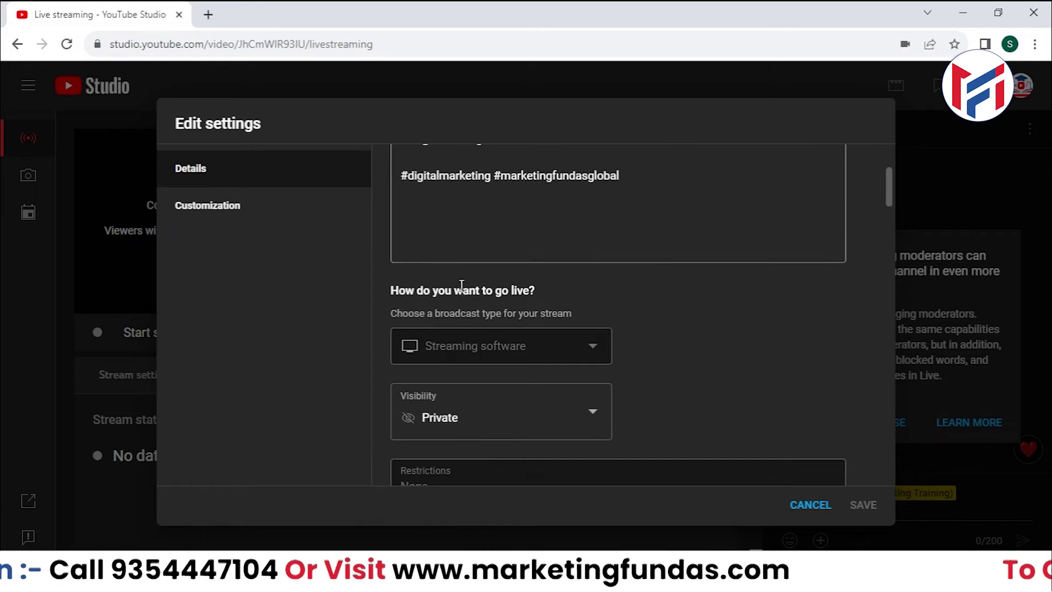
scroll(462, 285, "down", 2)
left_click_drag(390, 213, 500, 217)
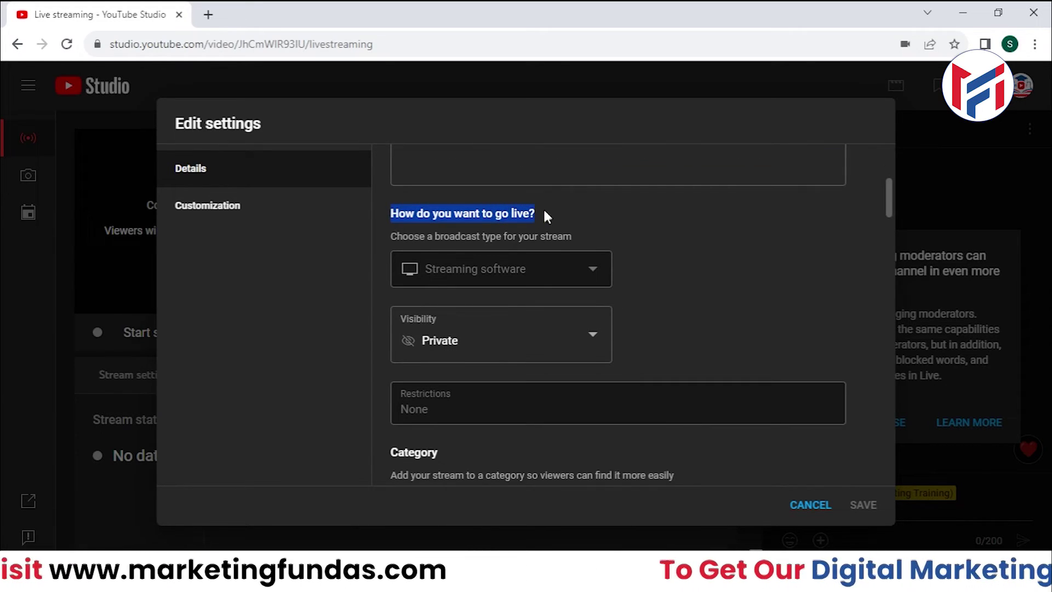
left_click(556, 268)
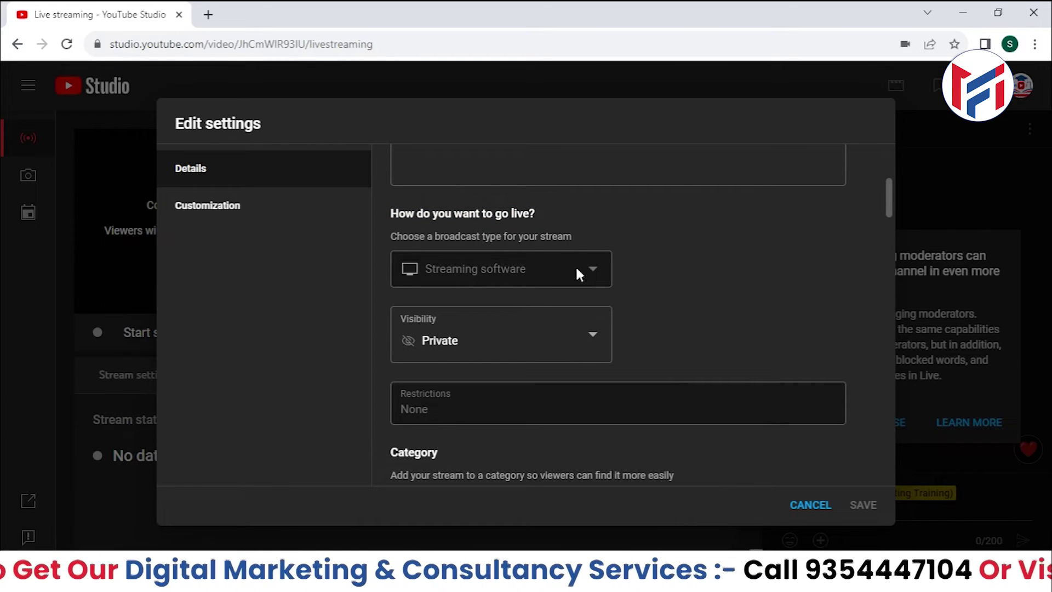
scroll(581, 280, "down", 2)
left_click(495, 264)
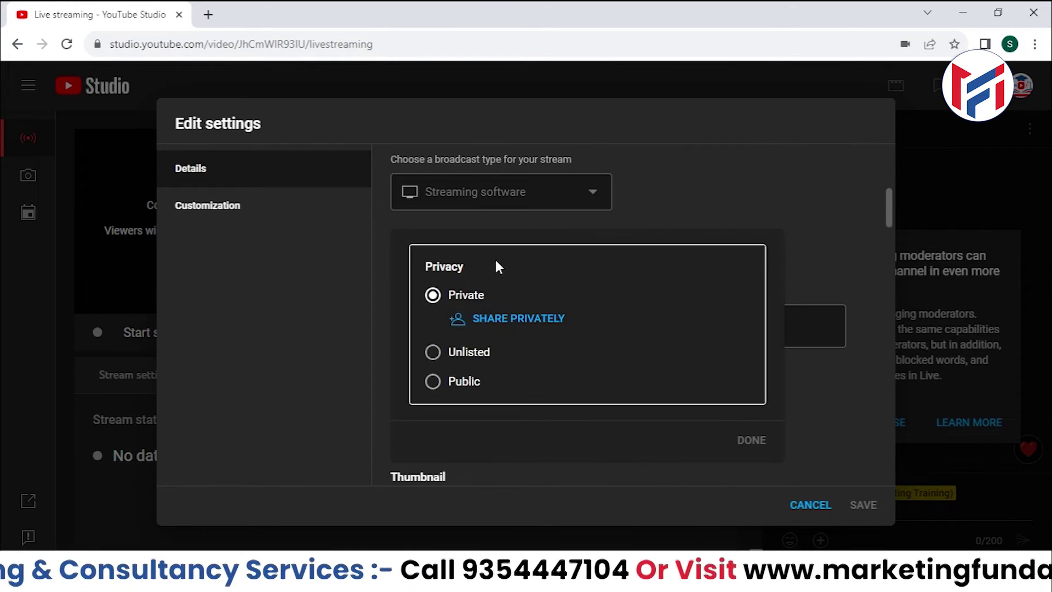
left_click(673, 238)
Examine the category, thumbnail and playlist settings, opening and closing the playlist choices without selecting any
scroll(548, 276, "down", 3)
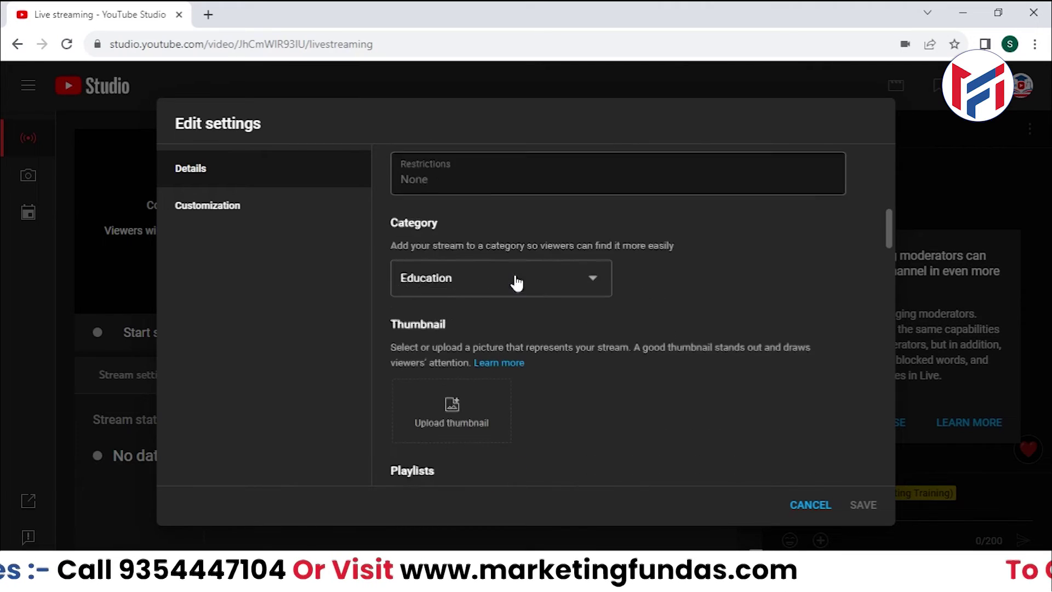
scroll(455, 312, "down", 2)
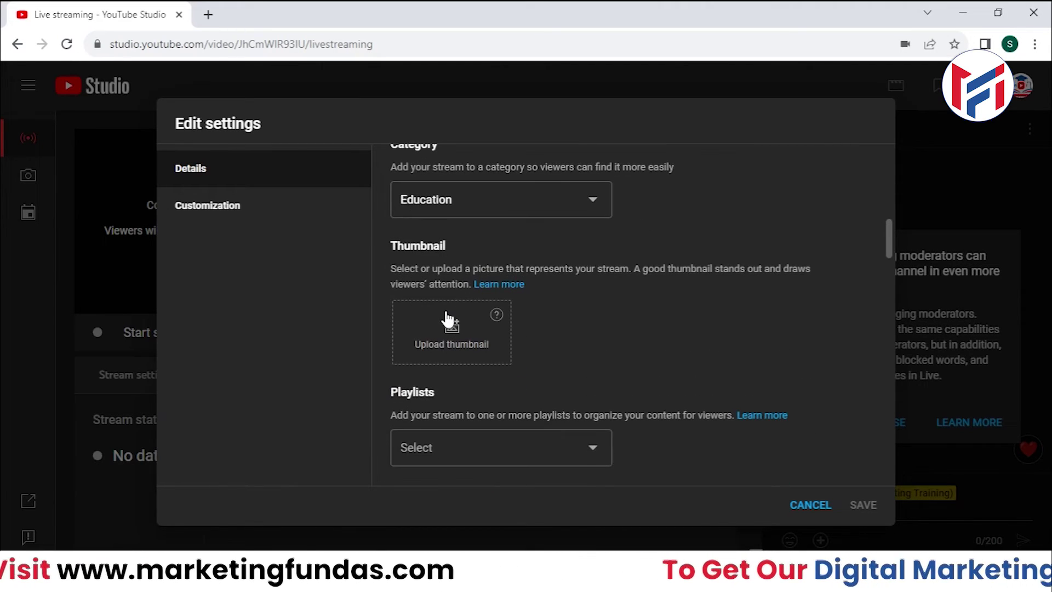
scroll(444, 345, "down", 2)
scroll(512, 340, "down", 2)
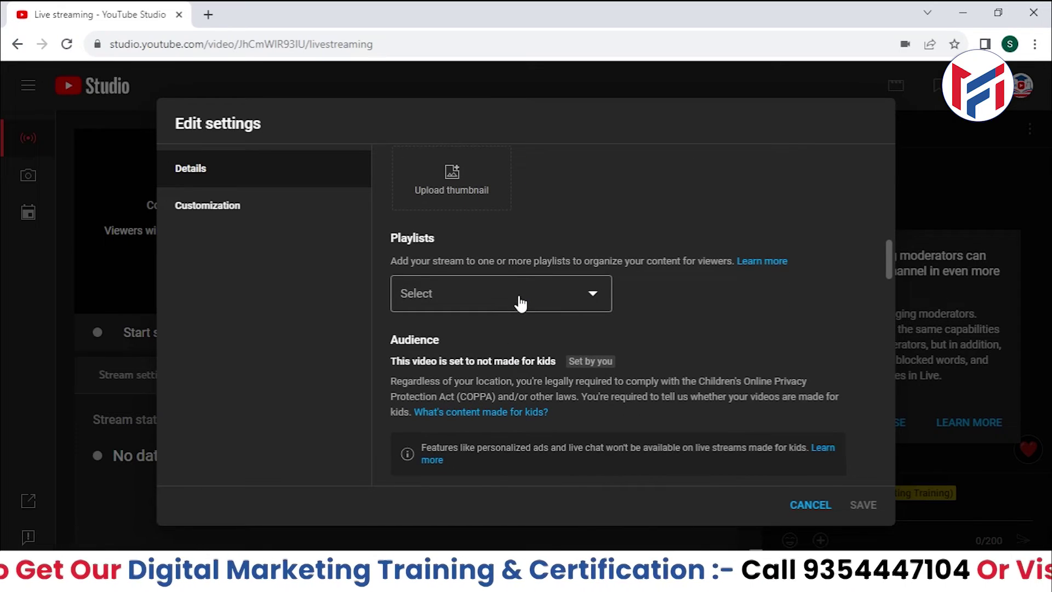
left_click(519, 301)
left_click(714, 319)
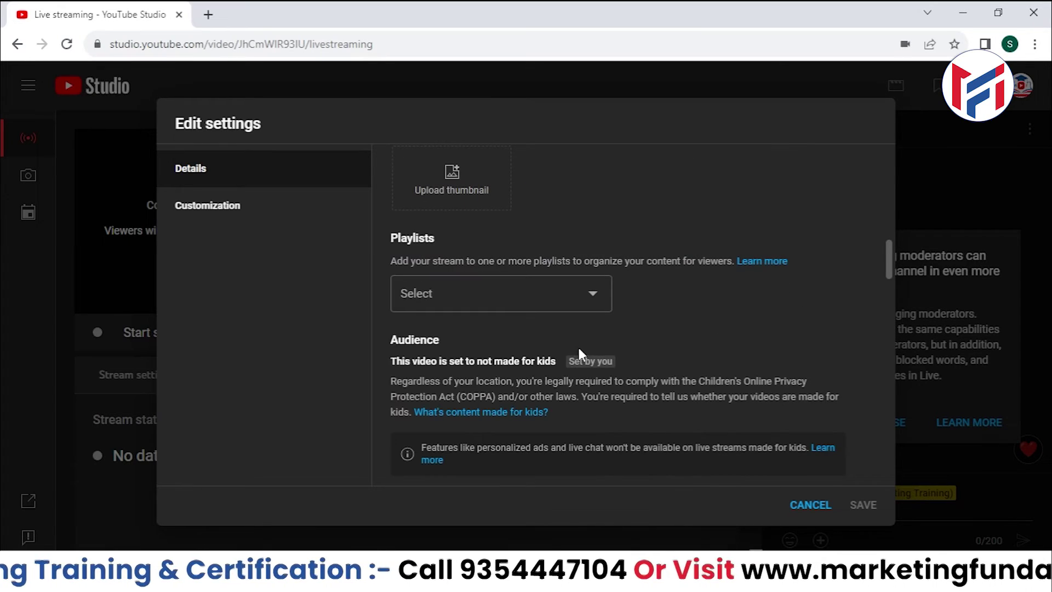
left_click(559, 310)
left_click(715, 300)
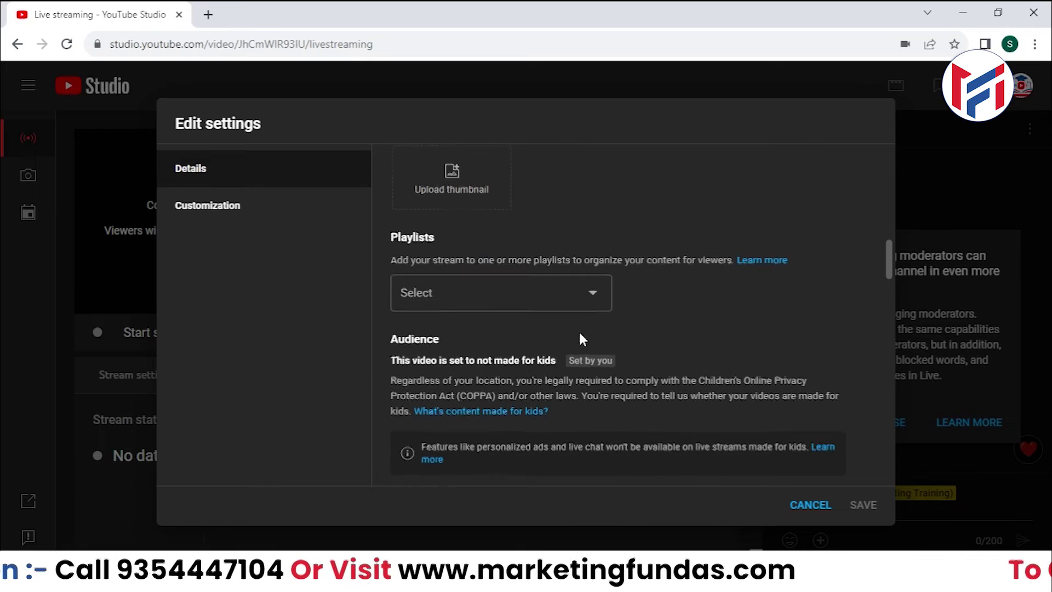
Examine the made-for-kids audience setting, the advanced age restriction options and the paid promotion setting
scroll(482, 313, "down", 2)
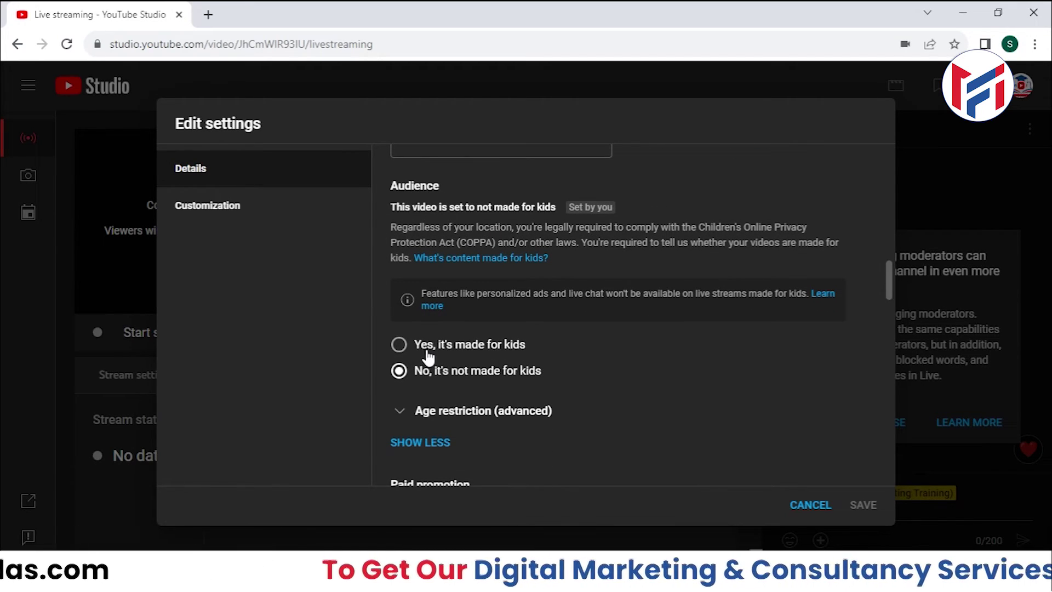
scroll(542, 373, "down", 1)
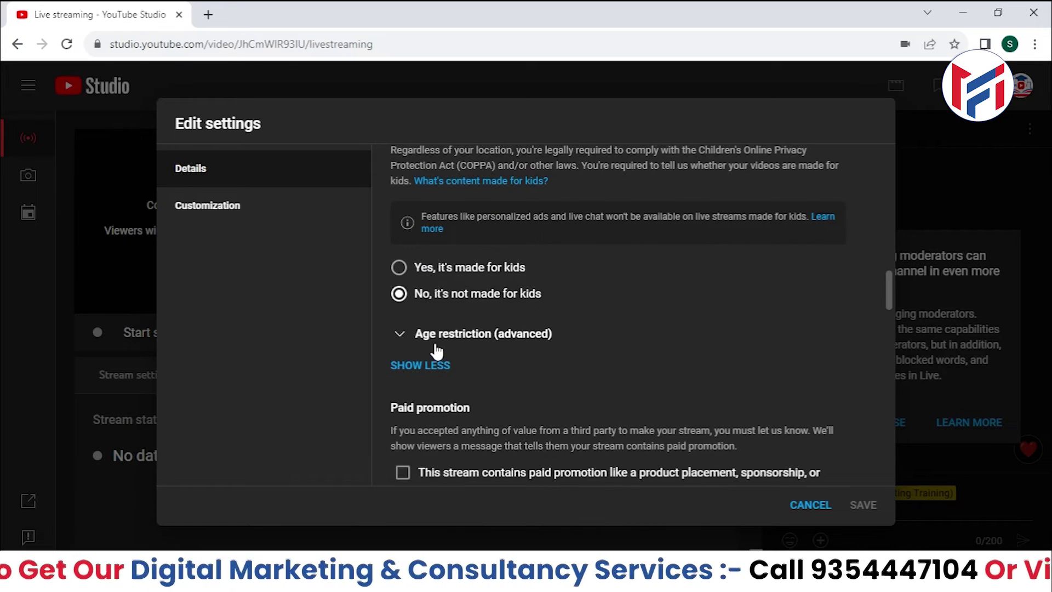
left_click(435, 349)
left_click(413, 335)
scroll(415, 339, "down", 2)
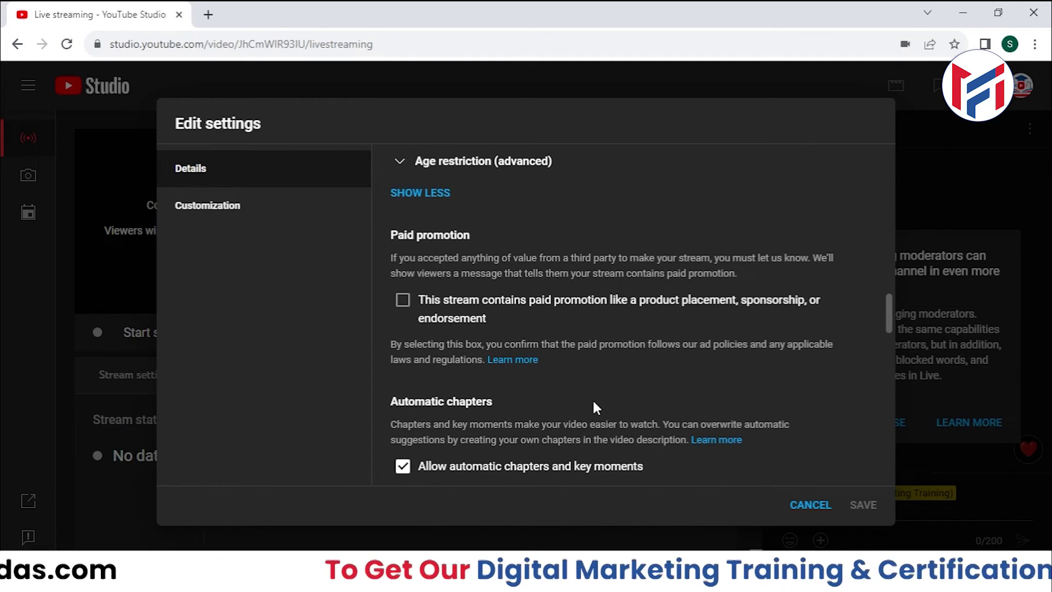
scroll(864, 332, "up", 2)
Examine the automatic concepts, tags, and language and captions certification settings, placing the cursor in the tags field
left_click_drag(889, 308, 896, 383)
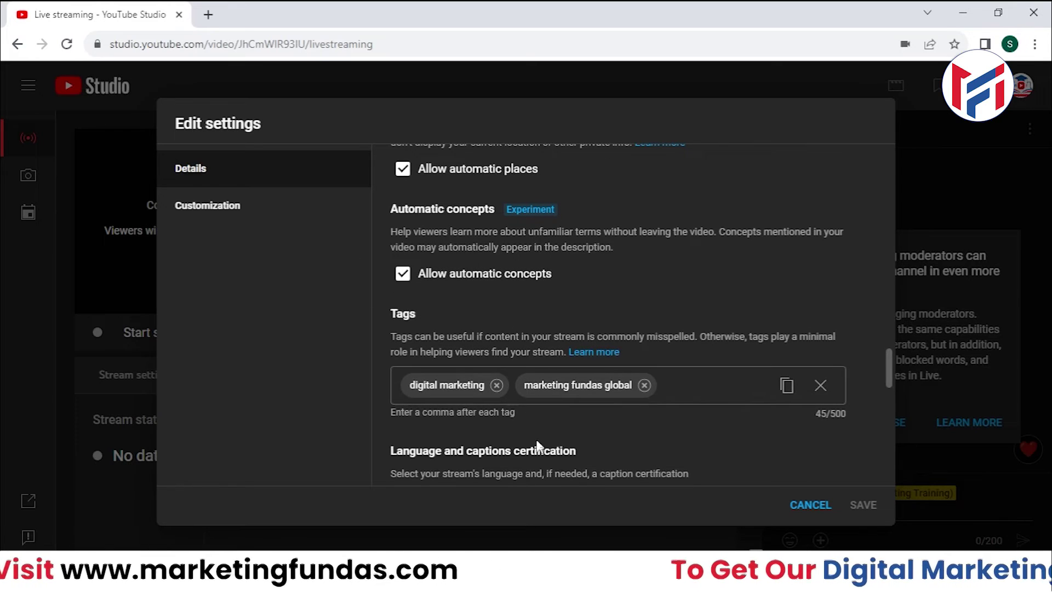
scroll(677, 390, "down", 3)
left_click(671, 236)
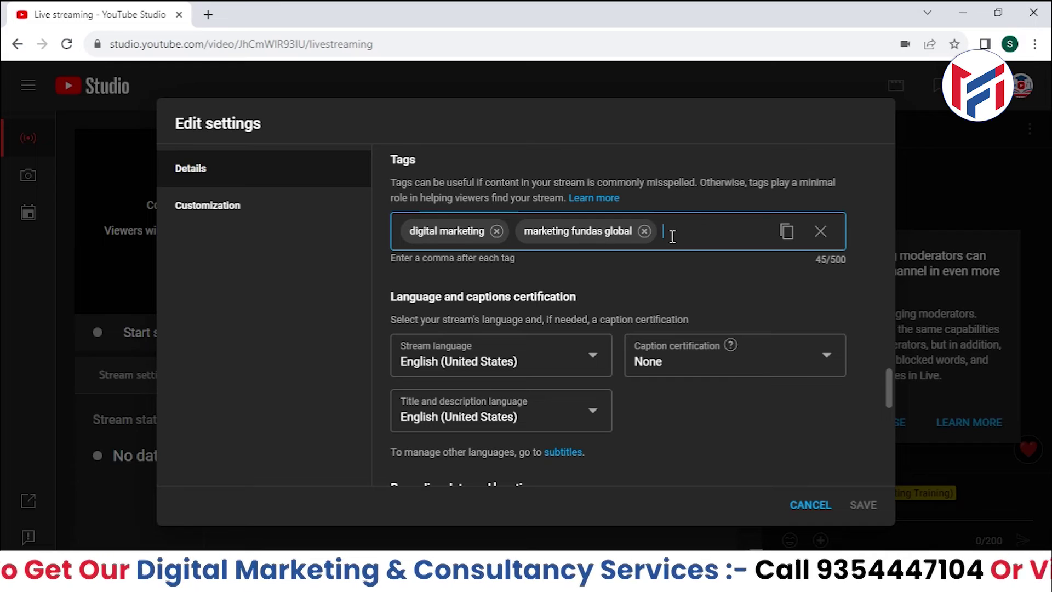
scroll(497, 277, "up", 3)
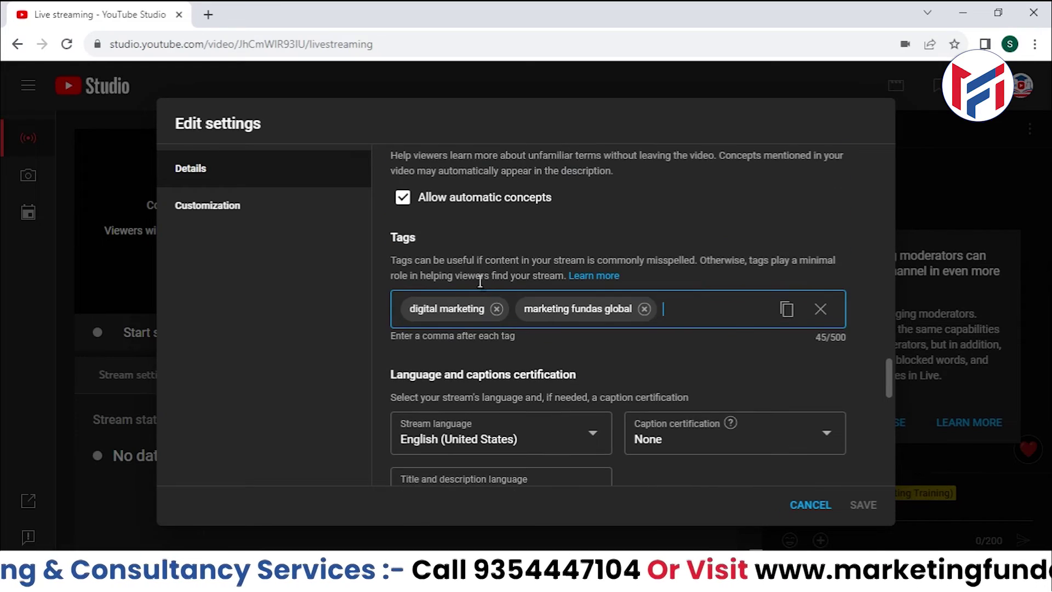
scroll(452, 268, "down", 4)
scroll(453, 309, "up", 2)
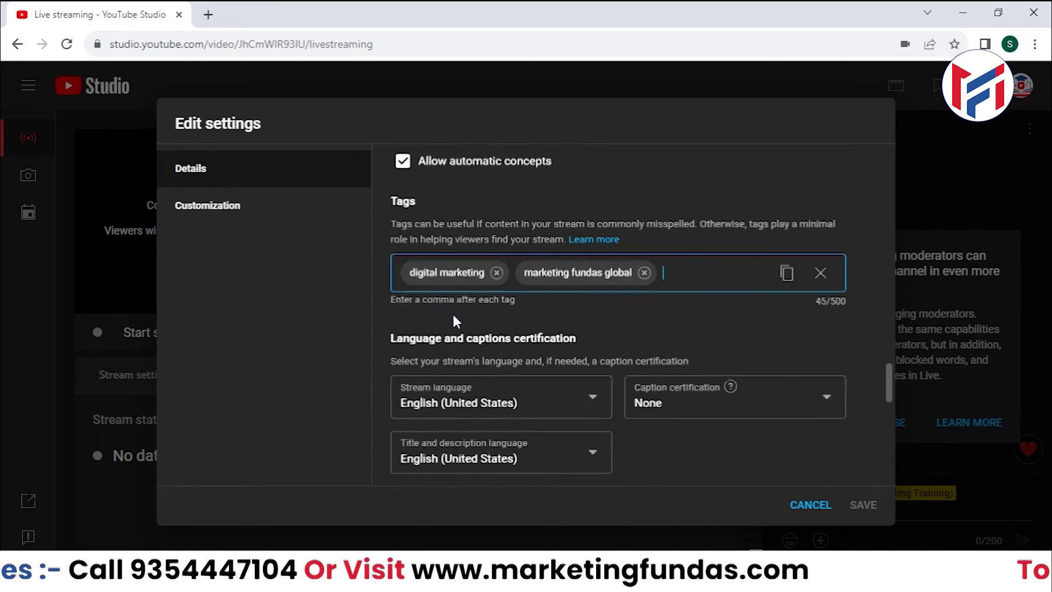
scroll(466, 302, "down", 1)
scroll(494, 378, "down", 2)
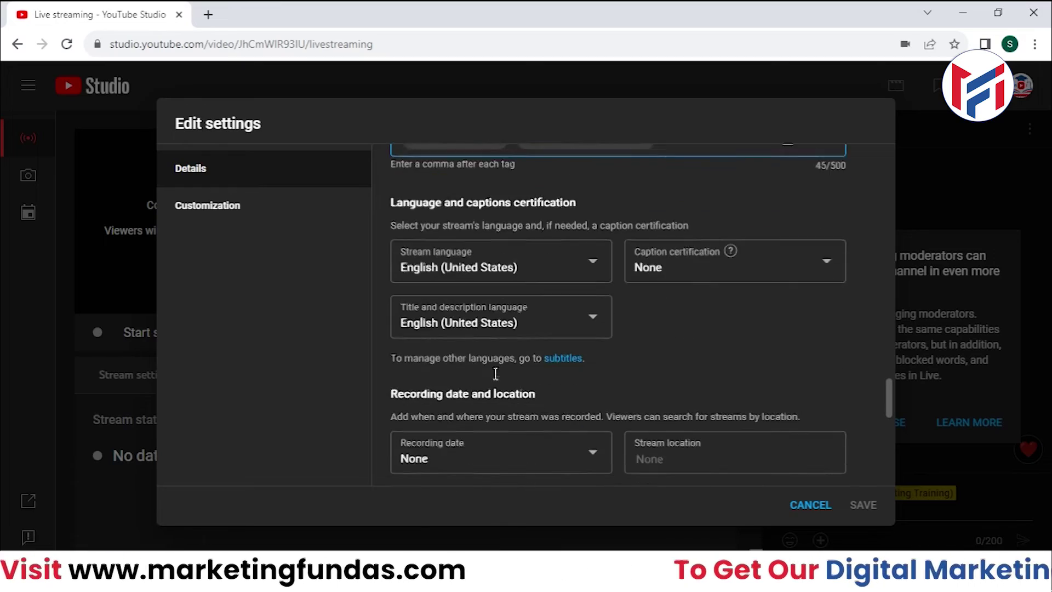